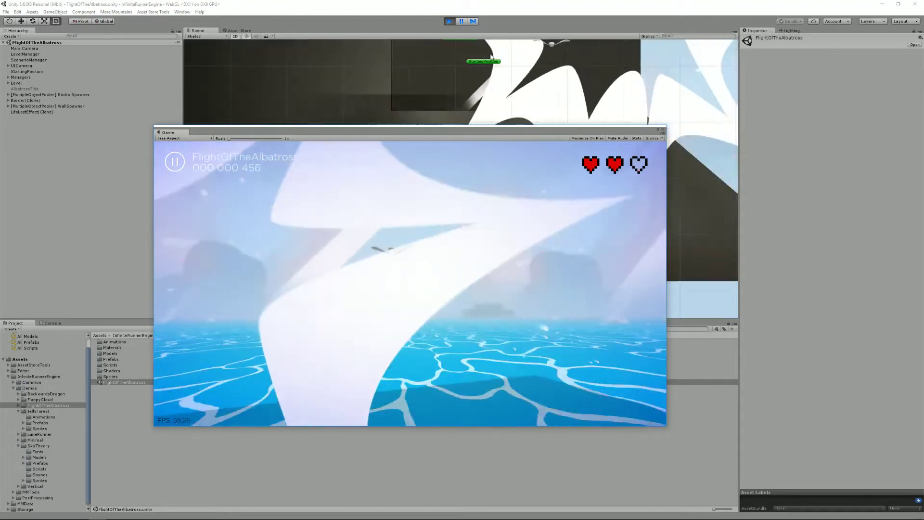
Stop the running FlightOfTheAlbatross game and open the Vertical scene from the InfiniteRunnerEngine demos.
left_click(449, 21)
left_click_drag(486, 136, 625, 167)
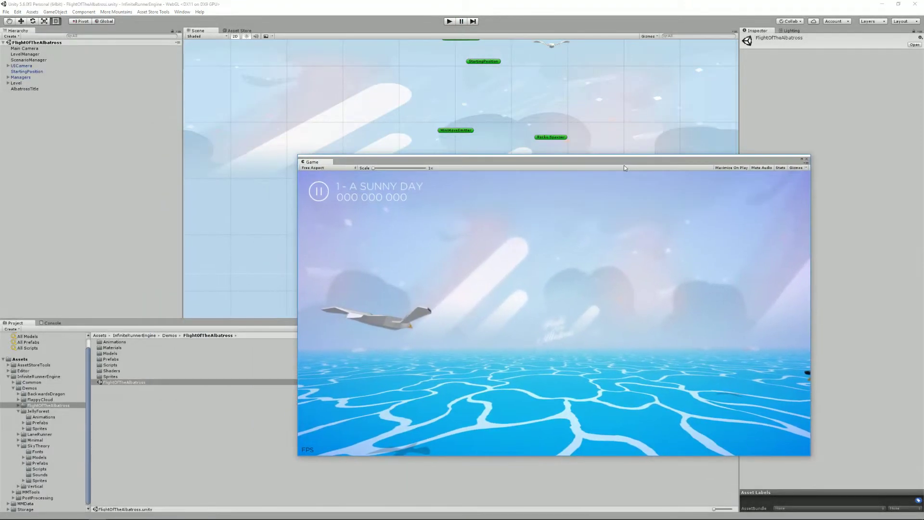
left_click(19, 411)
left_click(18, 439)
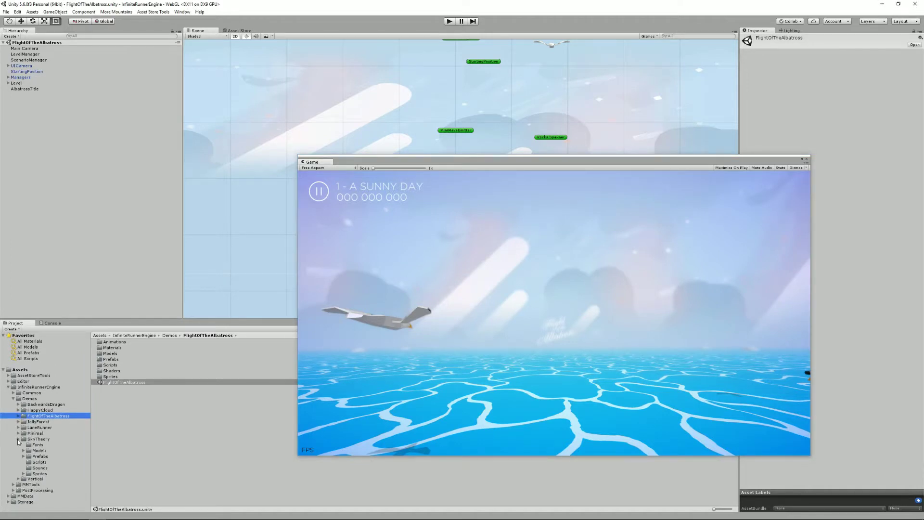
left_click(35, 445)
double_click(112, 365)
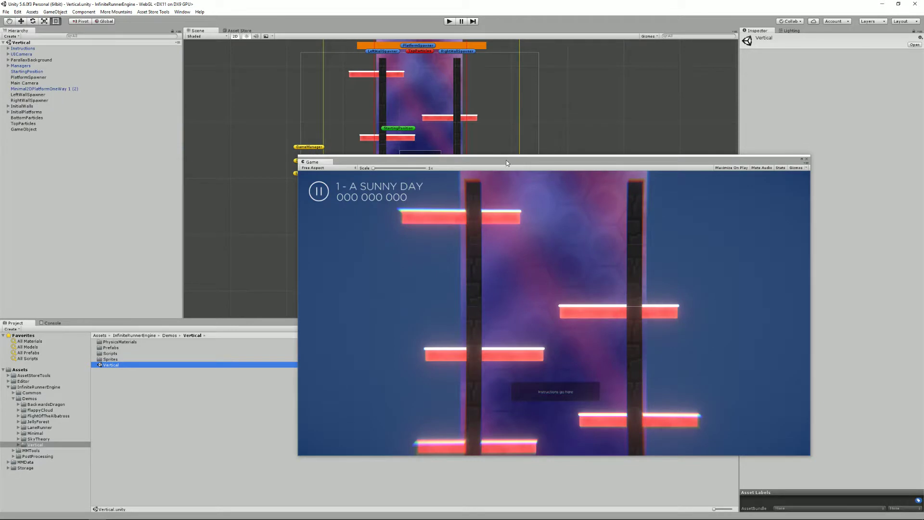
Reposition the floating Game window and set its display resolution to iPhone7 (640:1136).
left_click_drag(506, 162, 332, 116)
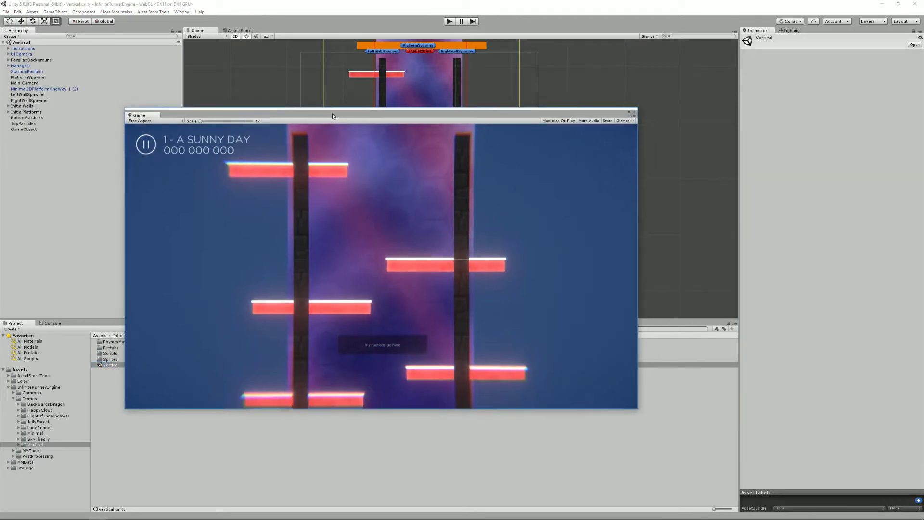
left_click(159, 121)
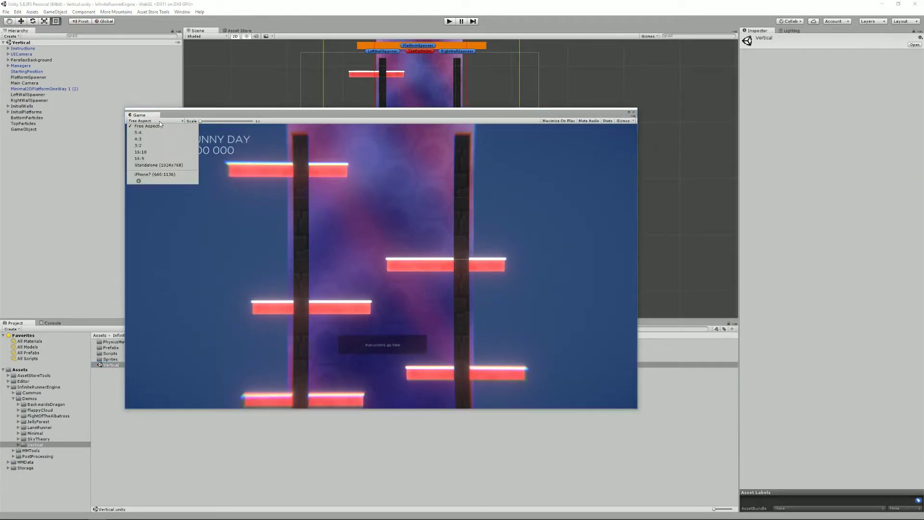
left_click(167, 174)
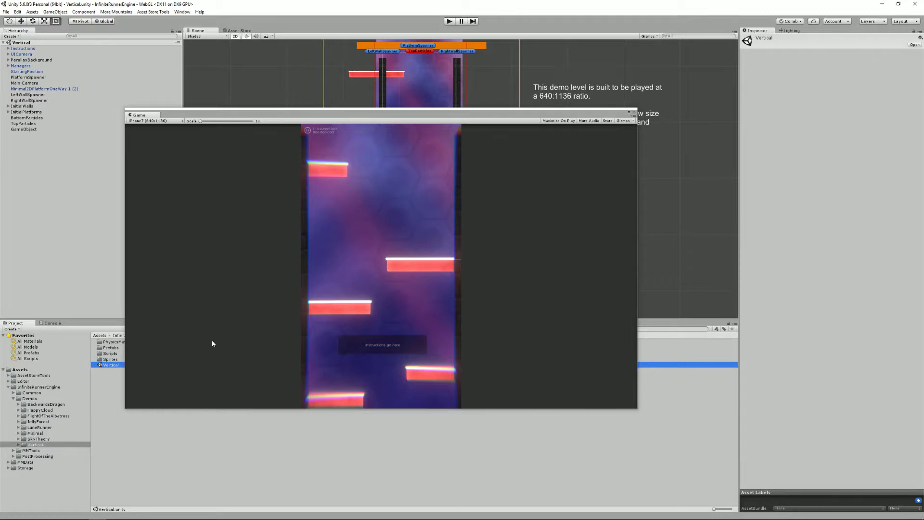
Uncover the aspect-ratio note in the scene and review the Game view's available resolution options.
left_click_drag(493, 122, 521, 209)
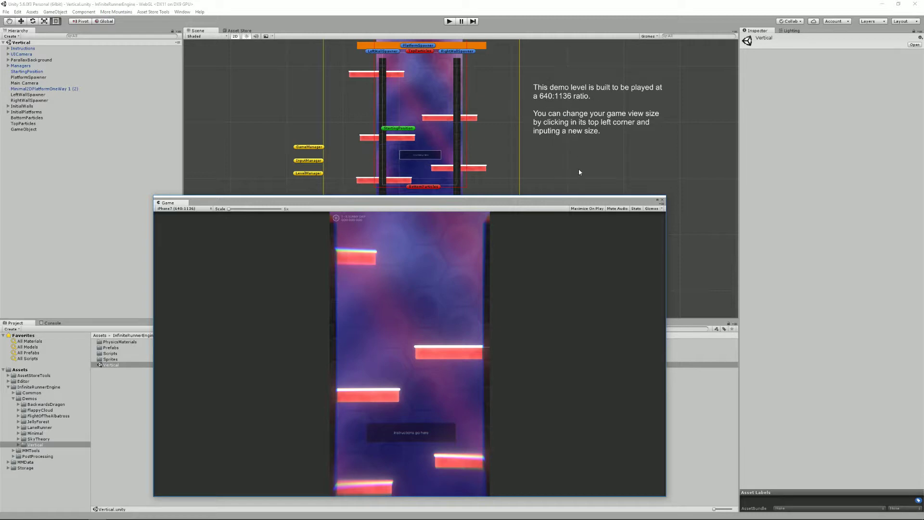
left_click_drag(543, 197, 594, 148)
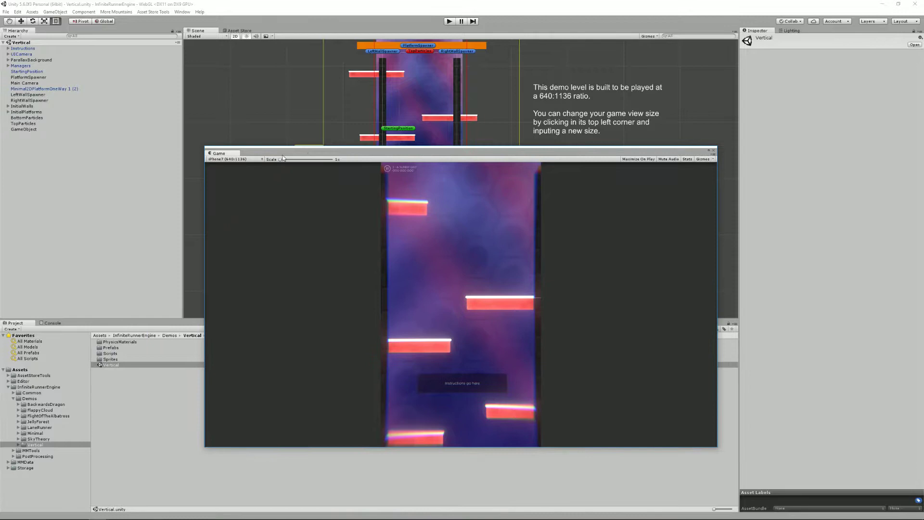
left_click(248, 159)
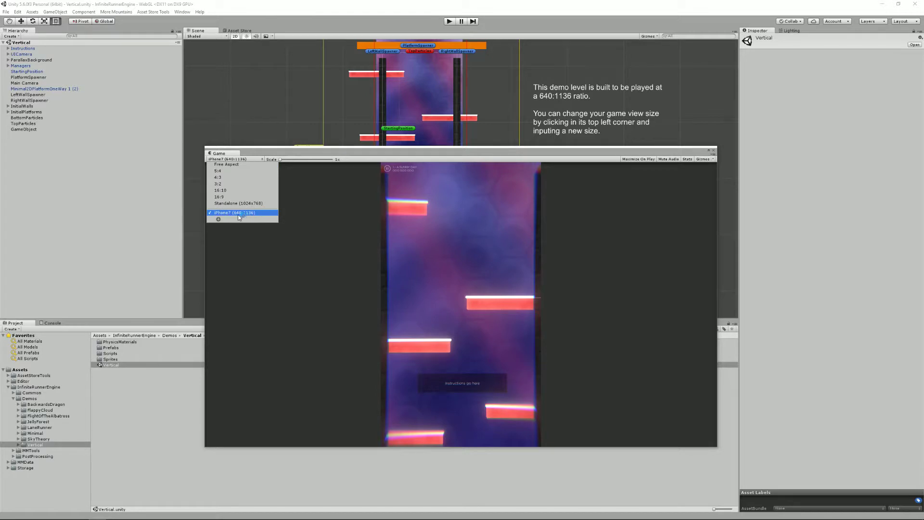
left_click(267, 158)
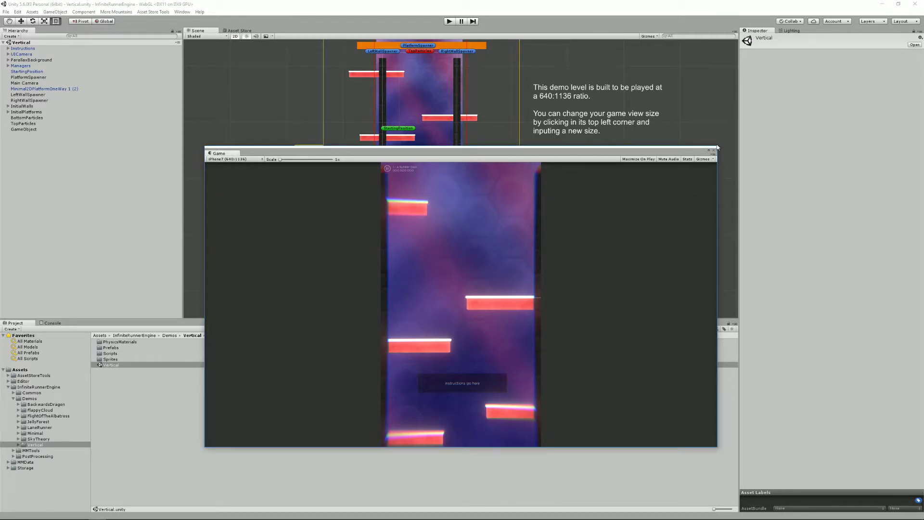
Enlarge the Game window, run the Vertical scene and keep the character jumping from platform to platform above the fire.
left_click_drag(718, 146, 805, 66)
left_click_drag(738, 81, 679, 100)
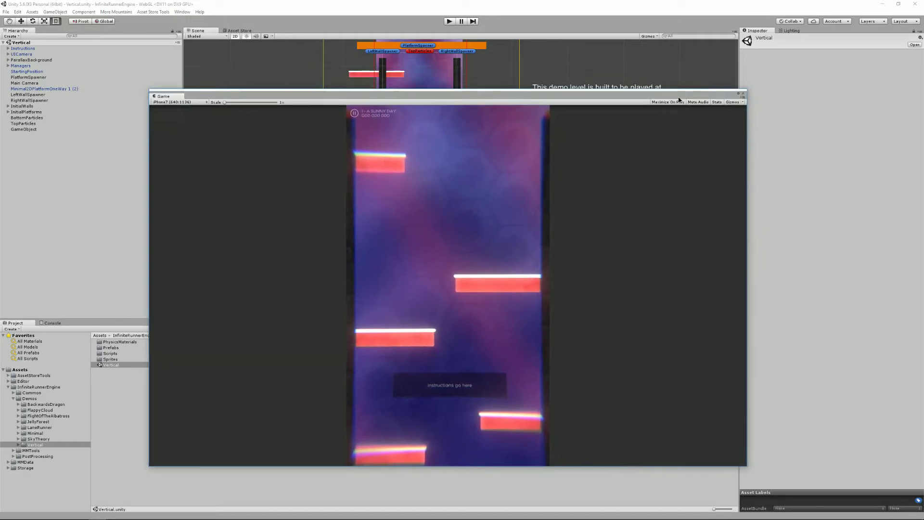
left_click(448, 22)
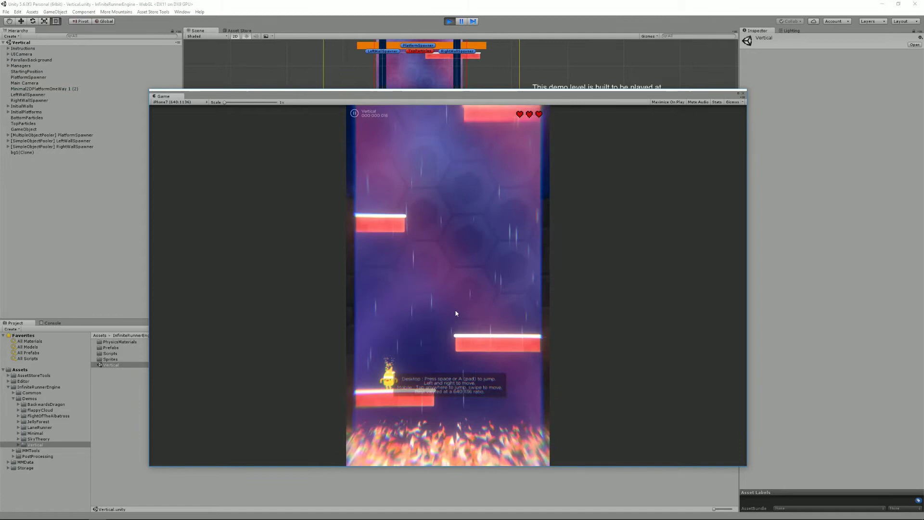
key("space")
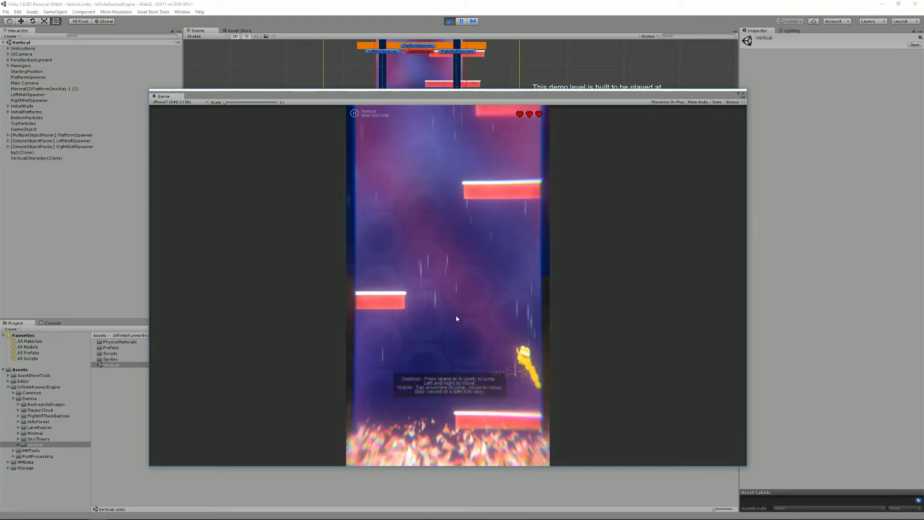
key("space")
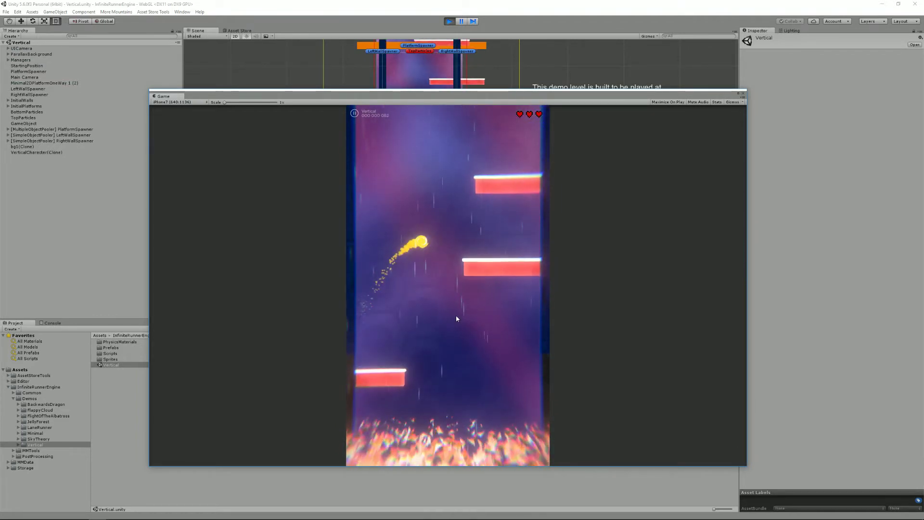
key("space")
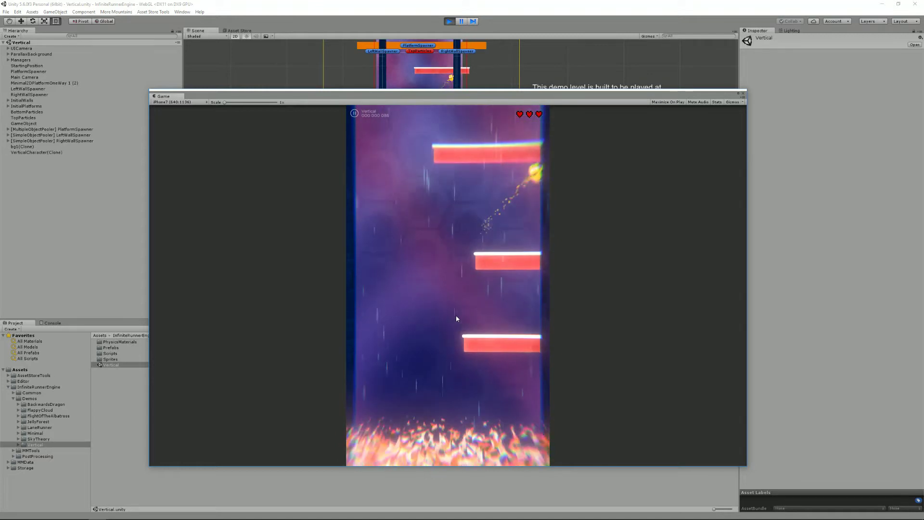
key("space")
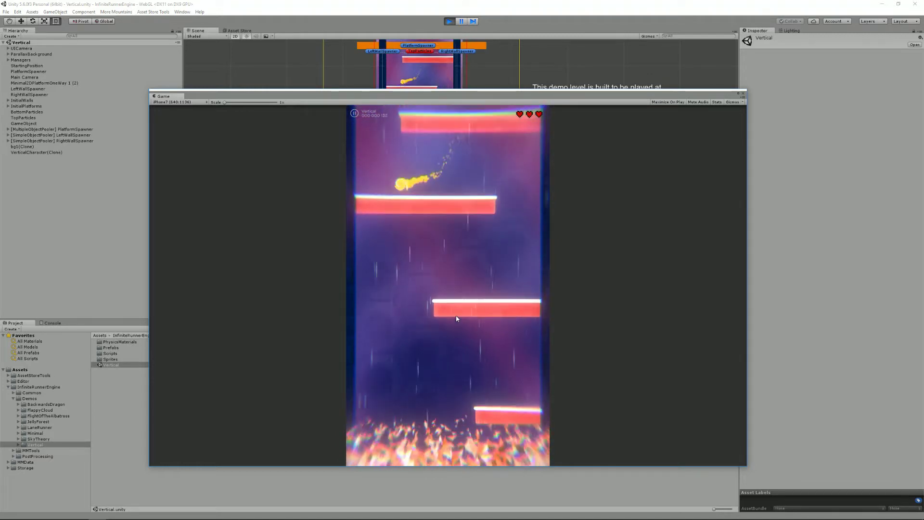
key("space")
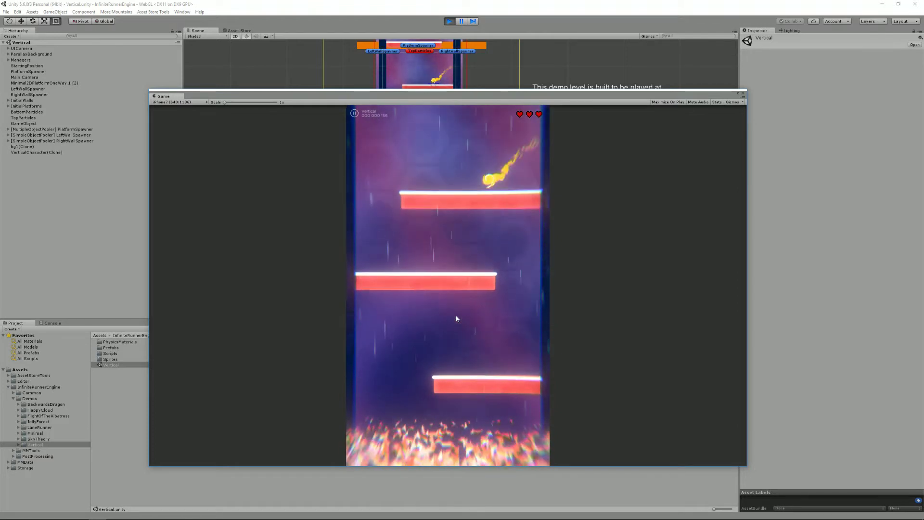
key("space")
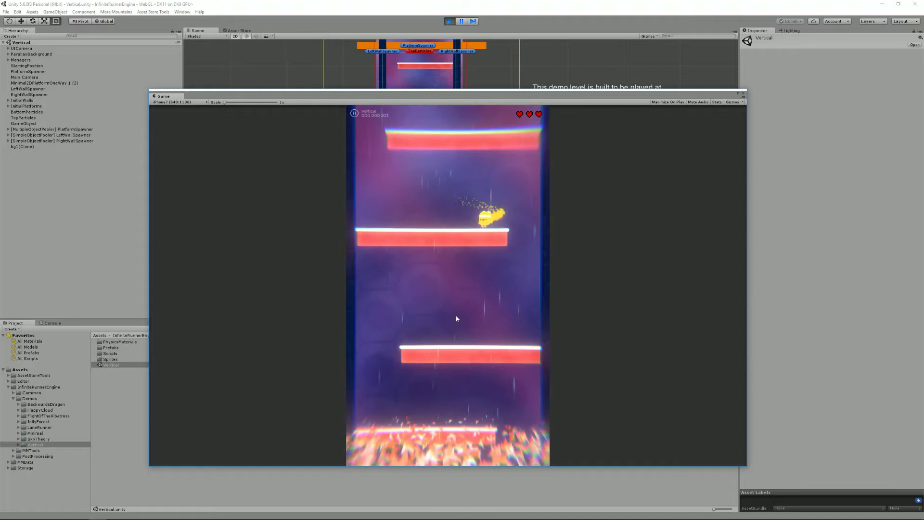
key("space")
key("space")
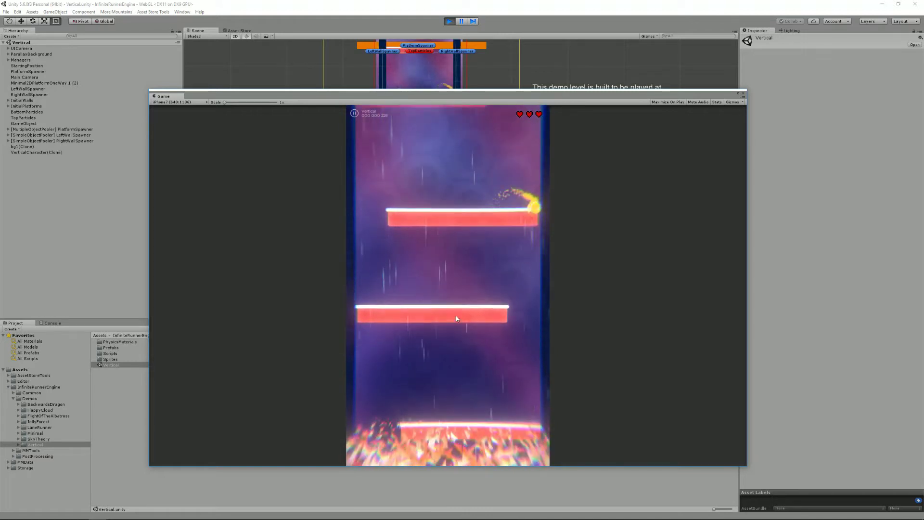
key("space")
key("space")
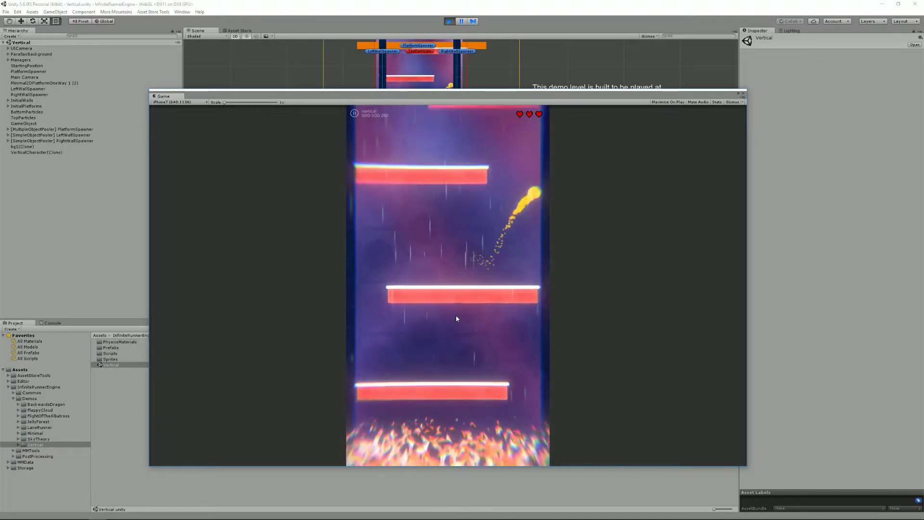
key("space")
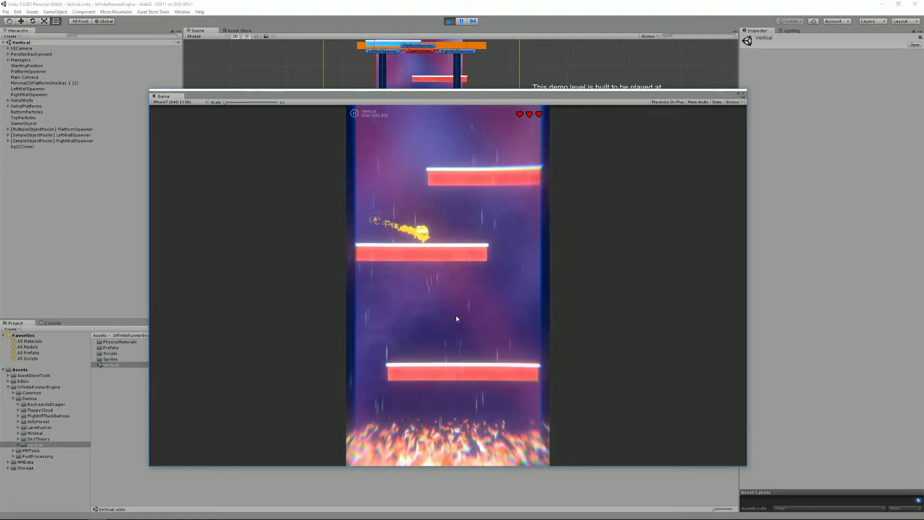
key("space")
key("space")
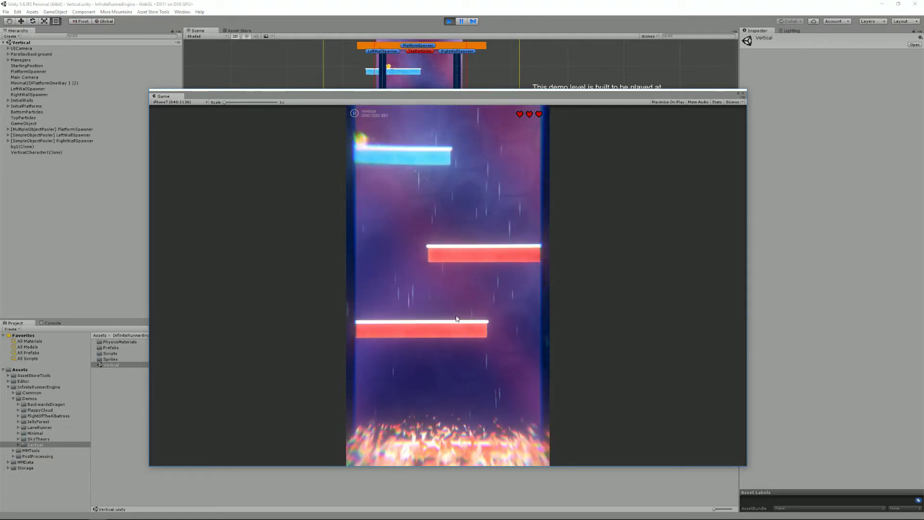
key("space")
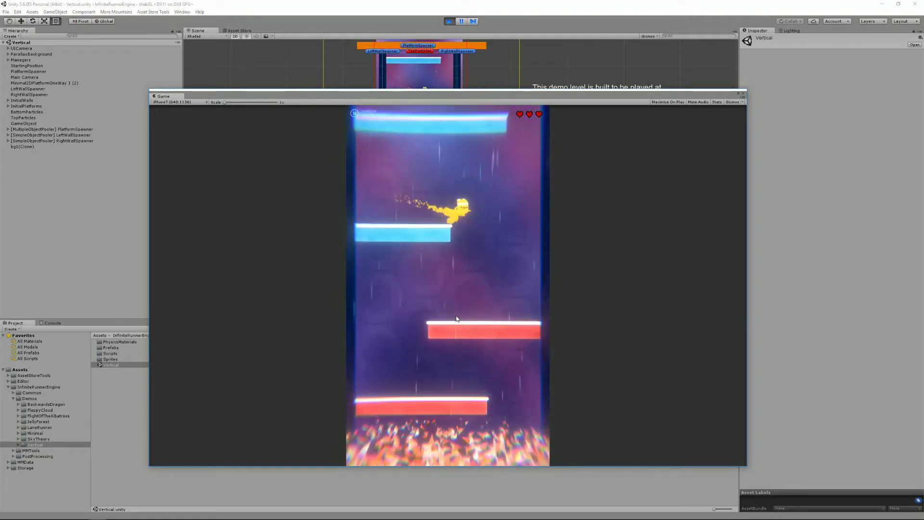
key("space")
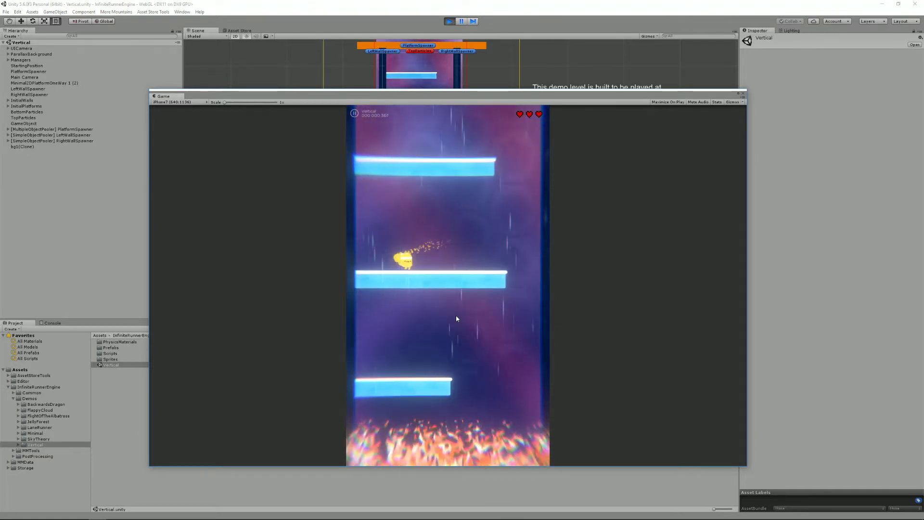
key("space")
key("space")
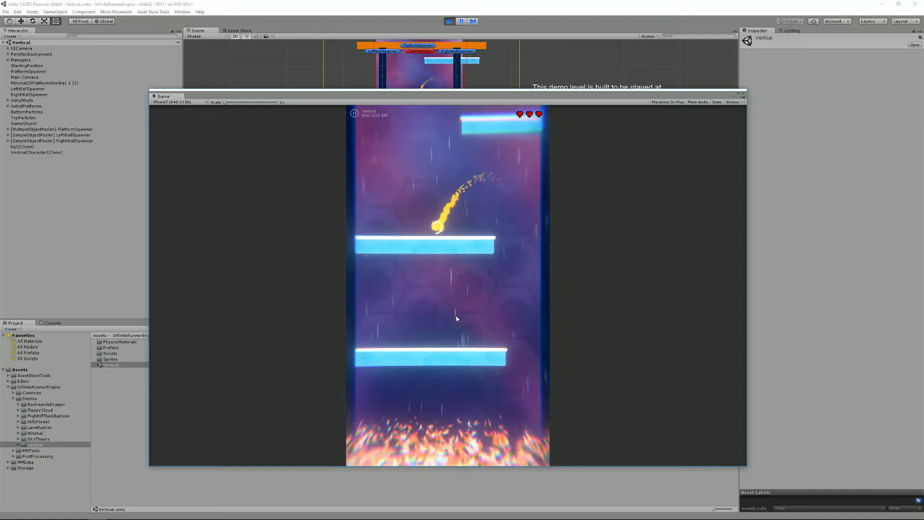
key("space")
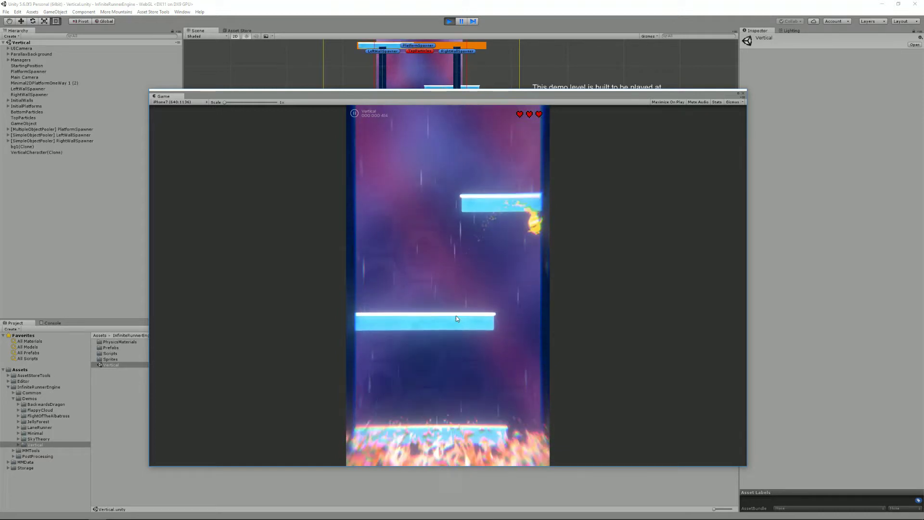
key("space")
key("space")
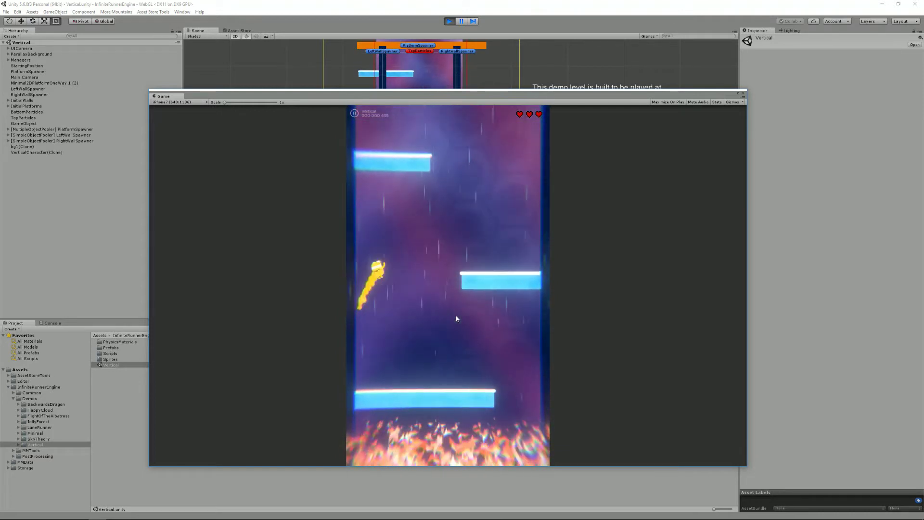
key("space")
key("space")
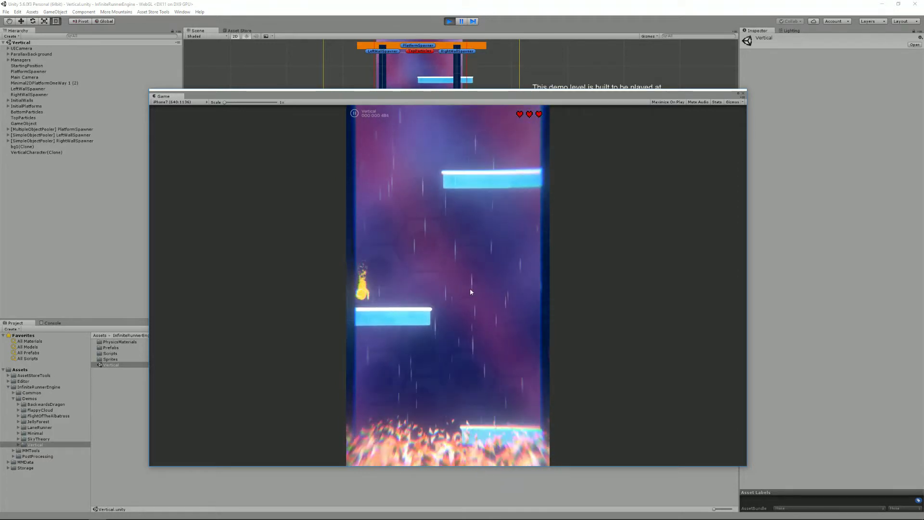
key("space")
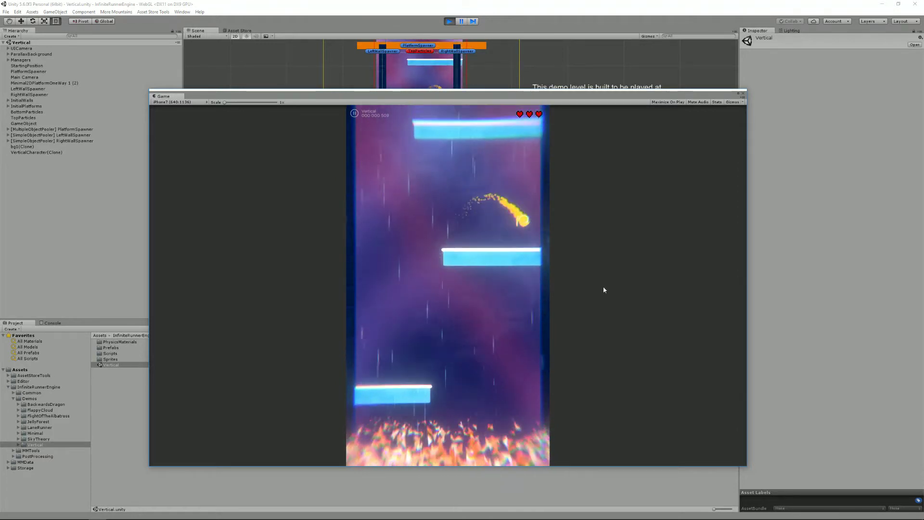
key("space")
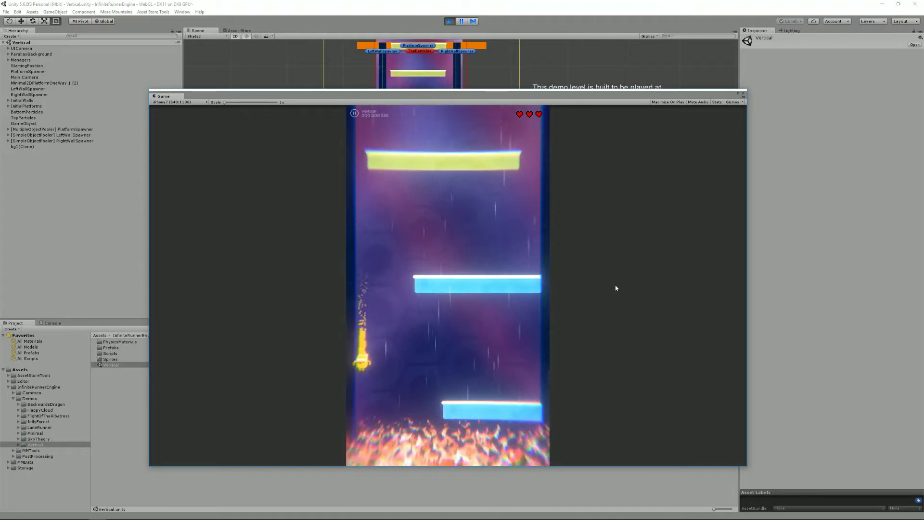
key("space")
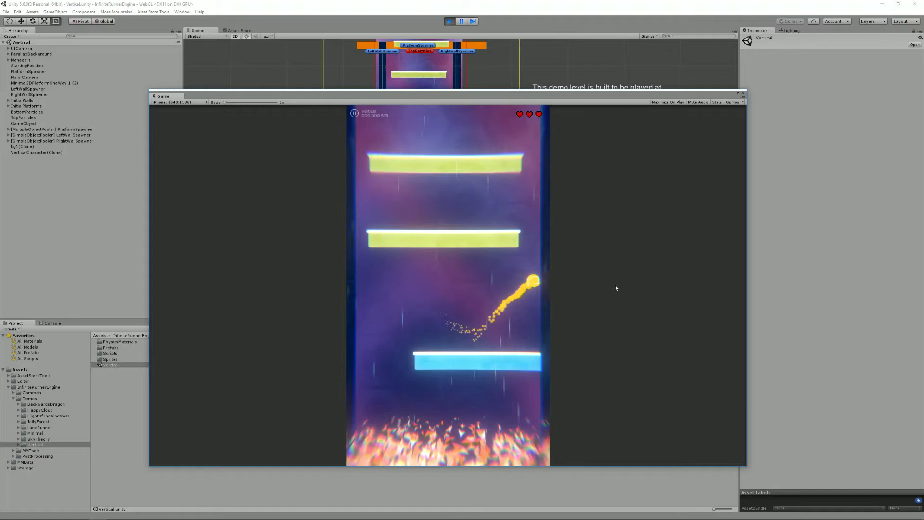
key("space")
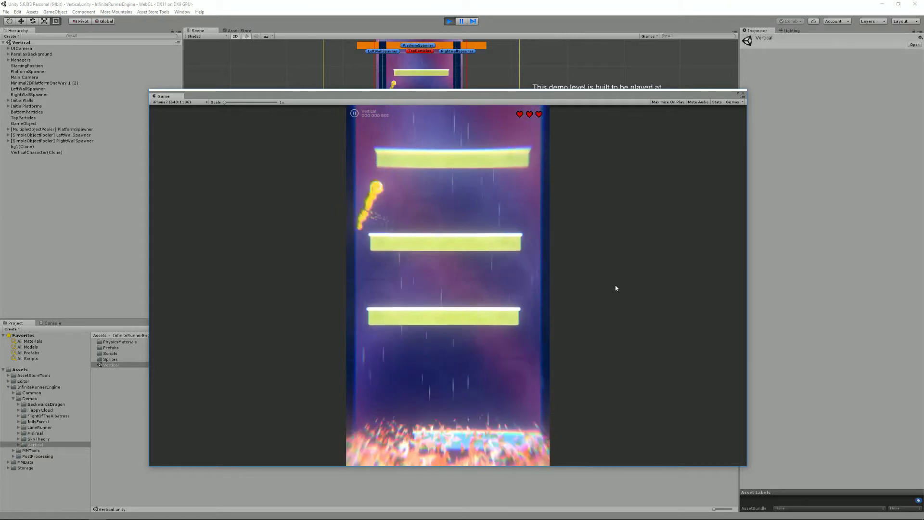
key("space")
key("space")
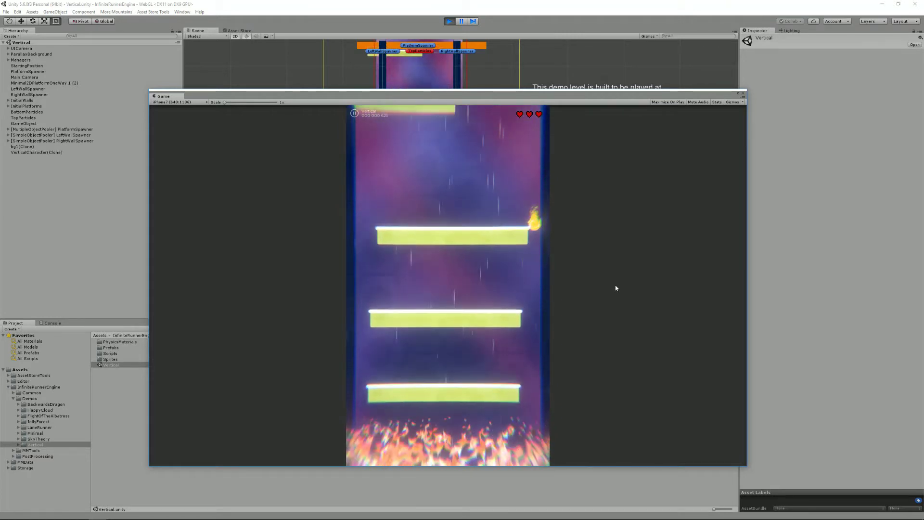
key("space")
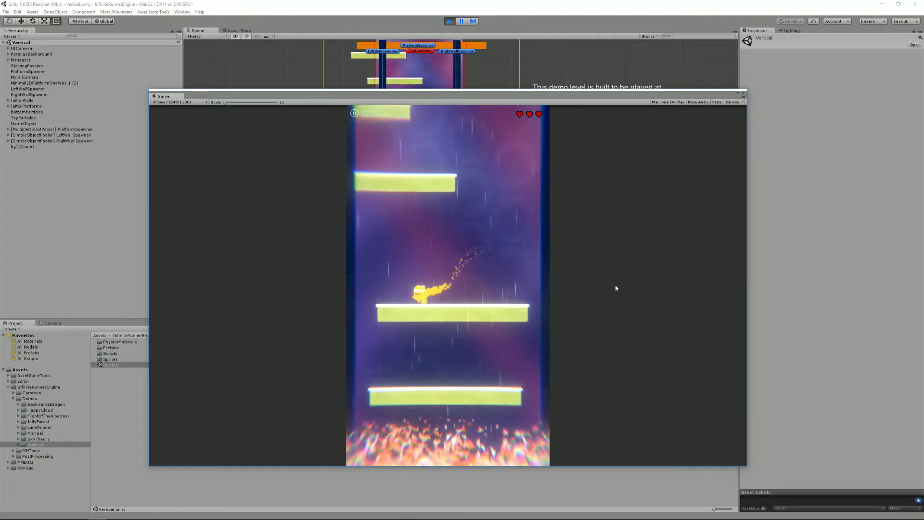
key("space")
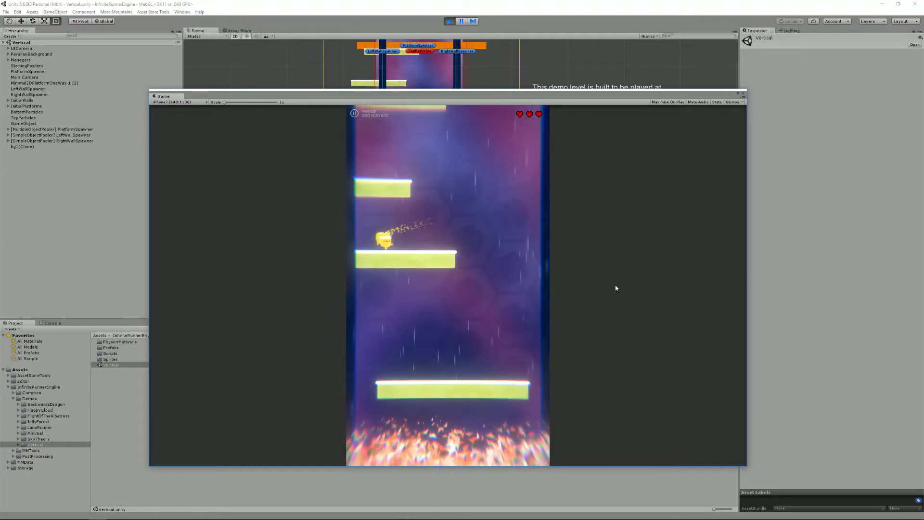
Keep the character jumping between the red platforms above the fire in the Vertical demo, and end the play session.
key("space")
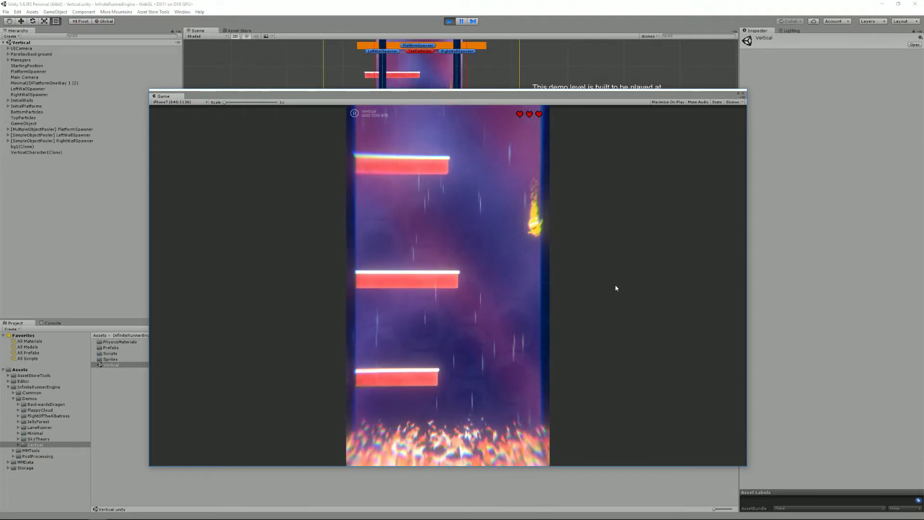
key("space")
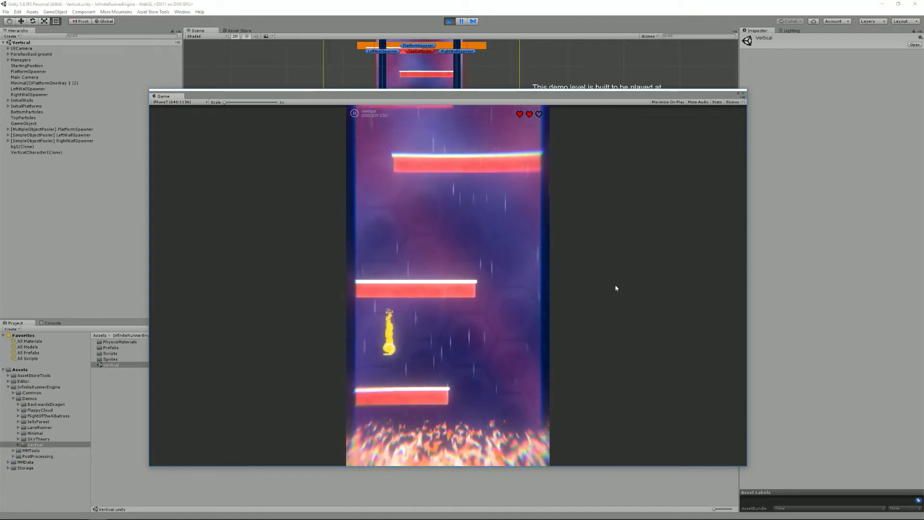
key("space")
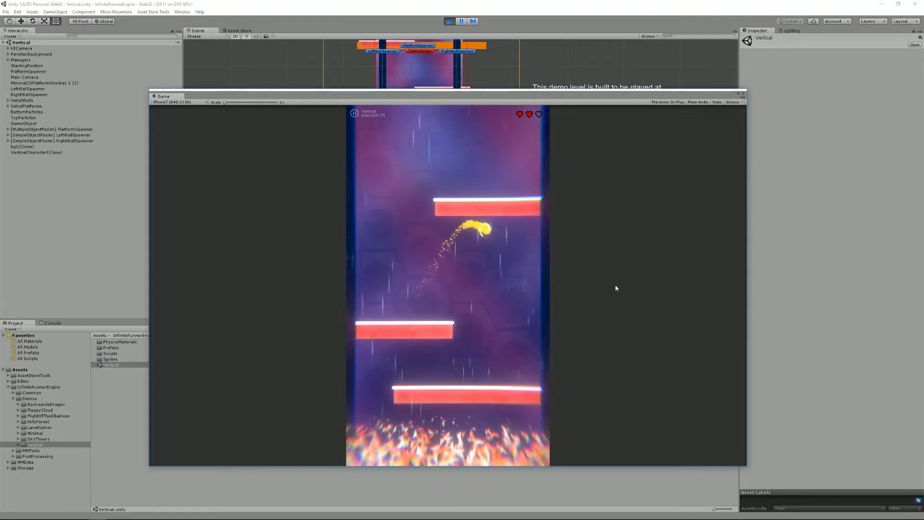
key("space")
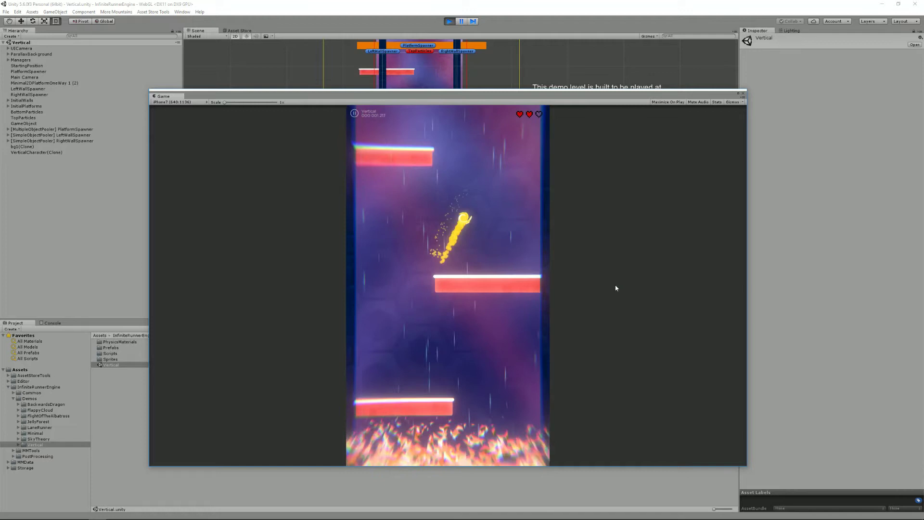
key("space")
key("space")
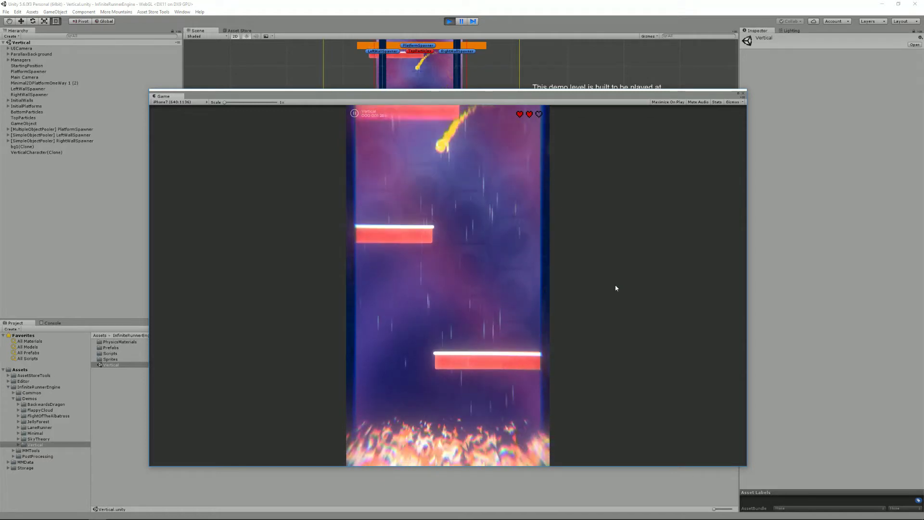
key("space")
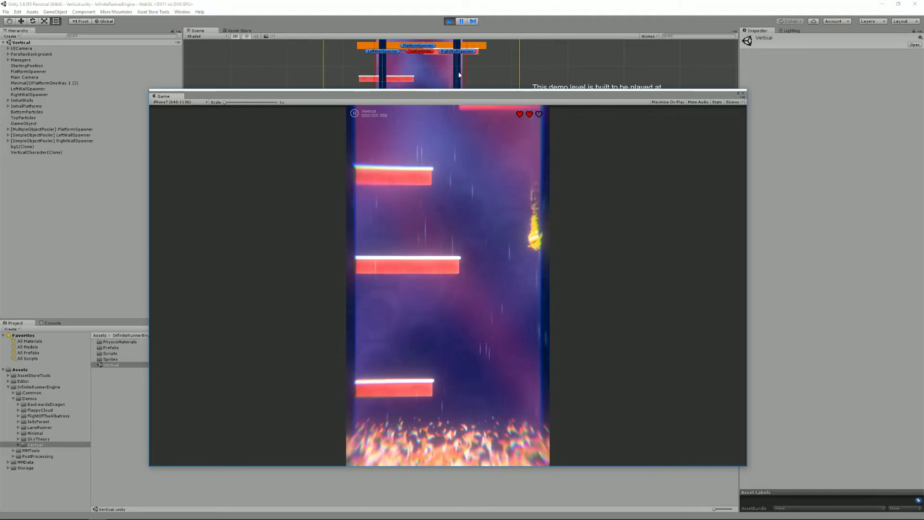
key("space")
key("ctrl+p")
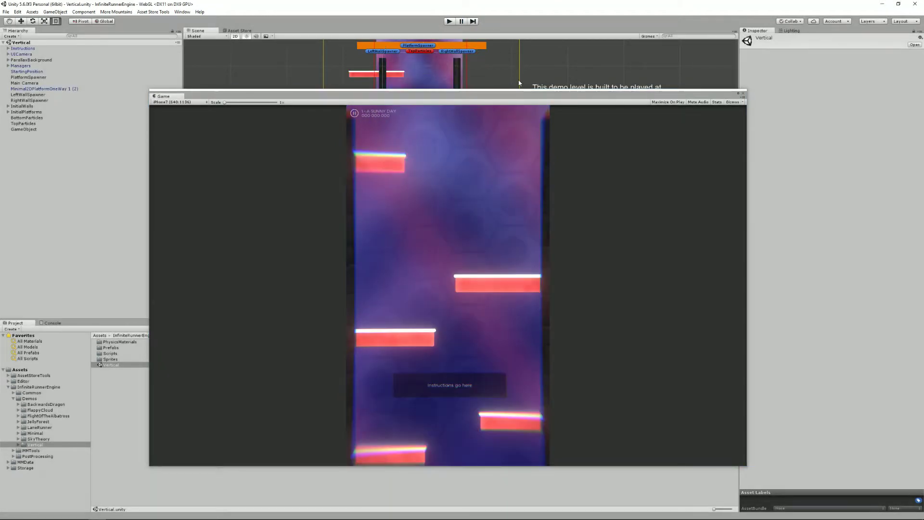
Move the floating Game window off the scene and inspect PlatformSpawner, locating its pooled red, green and blue platform prefabs.
left_click_drag(519, 97, 0, 147)
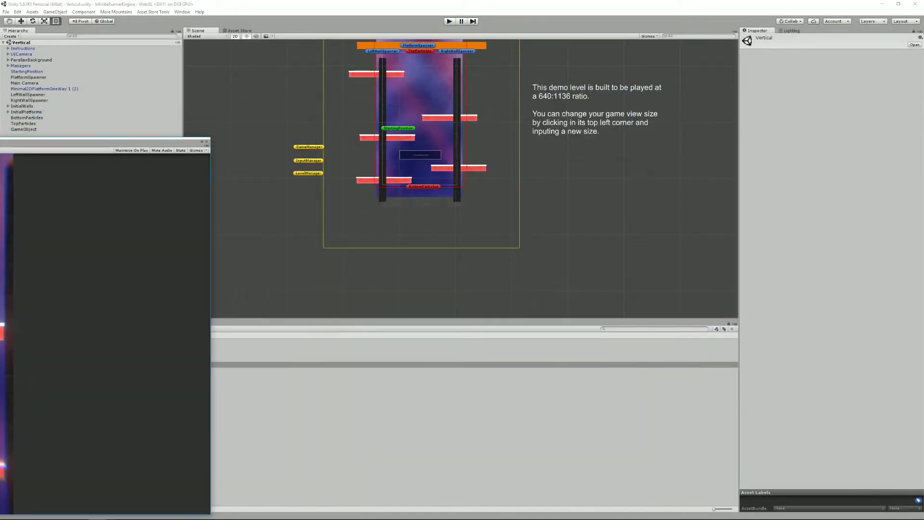
scroll(436, 125, "up", 5)
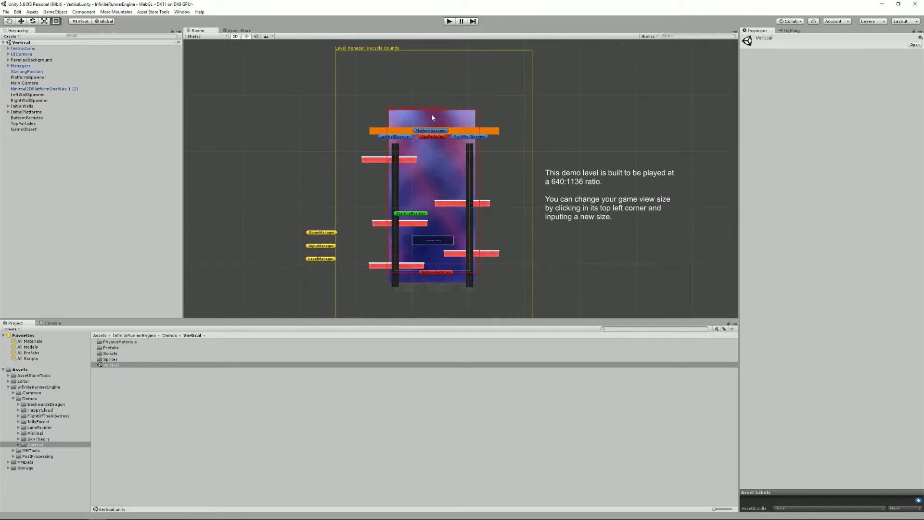
left_click(436, 128)
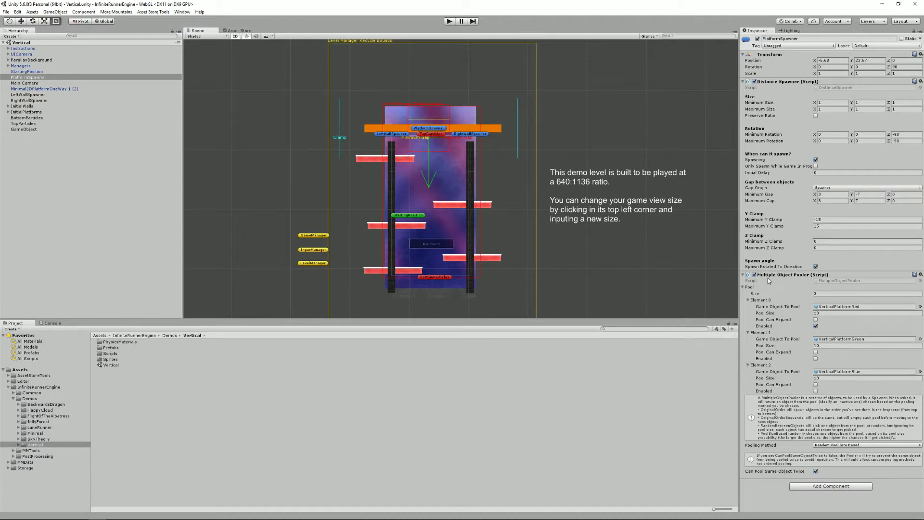
left_click(829, 307)
left_click(843, 340)
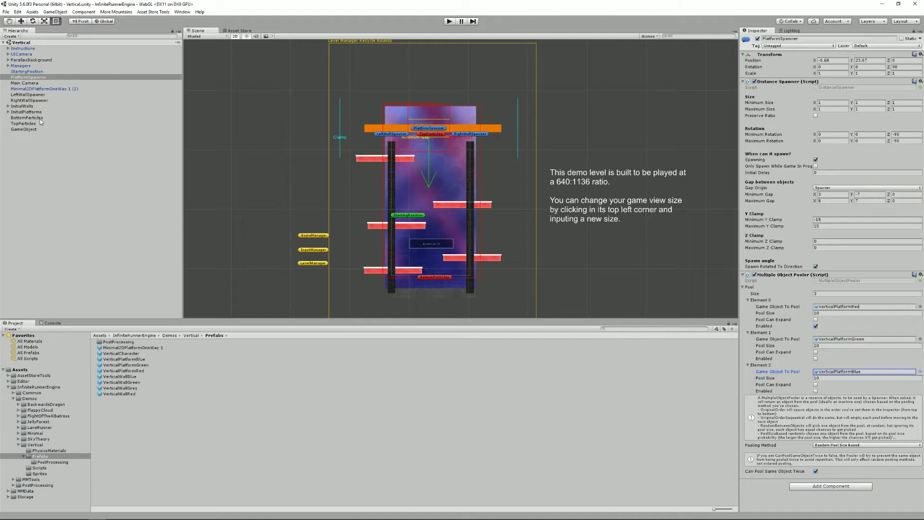
Delete the empty GameObject from the Vertical scene.
left_click(24, 130)
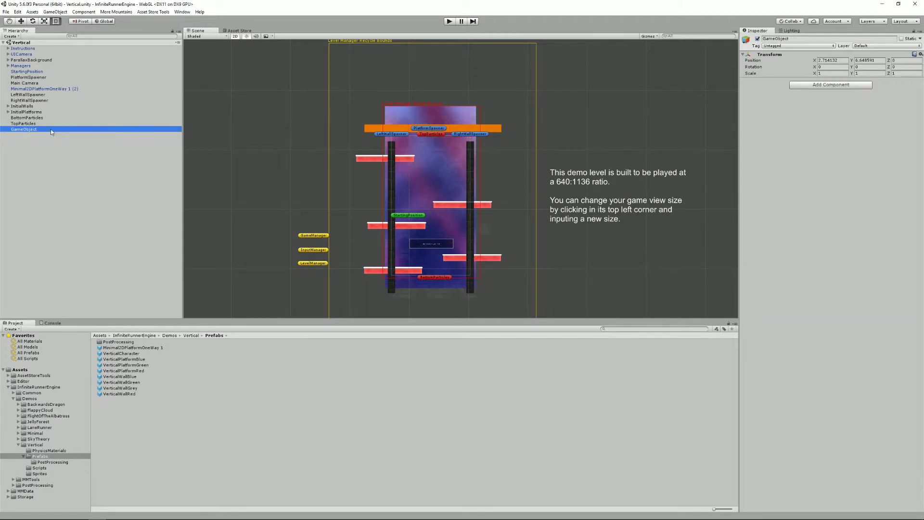
key("Delete")
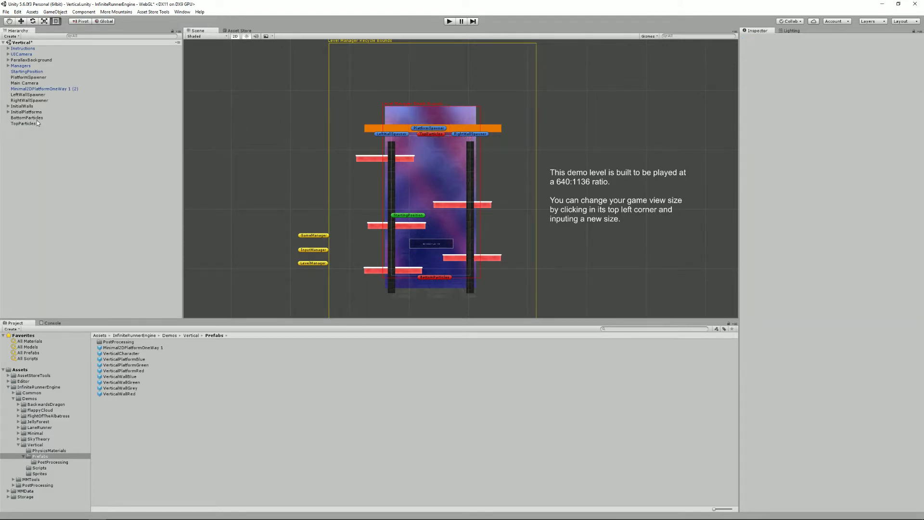
Open ScenarioManager's VerticalScenario script in MonoDevelop and close the ParallaxOffset.cs and GameManager.cs files.
left_click(8, 65)
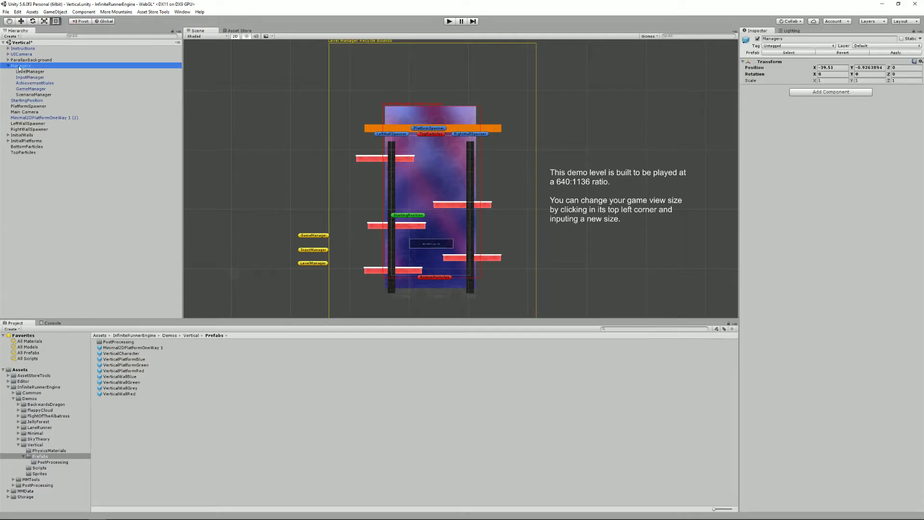
left_click(36, 94)
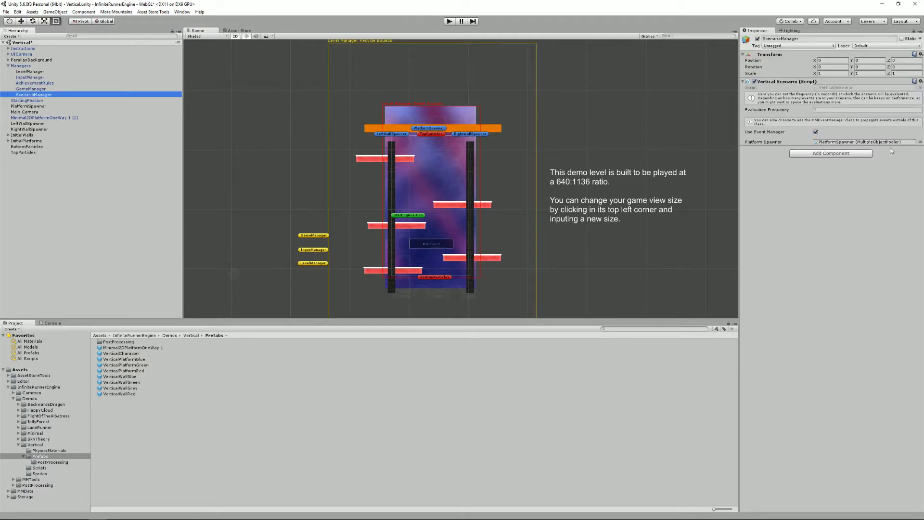
left_click(836, 88)
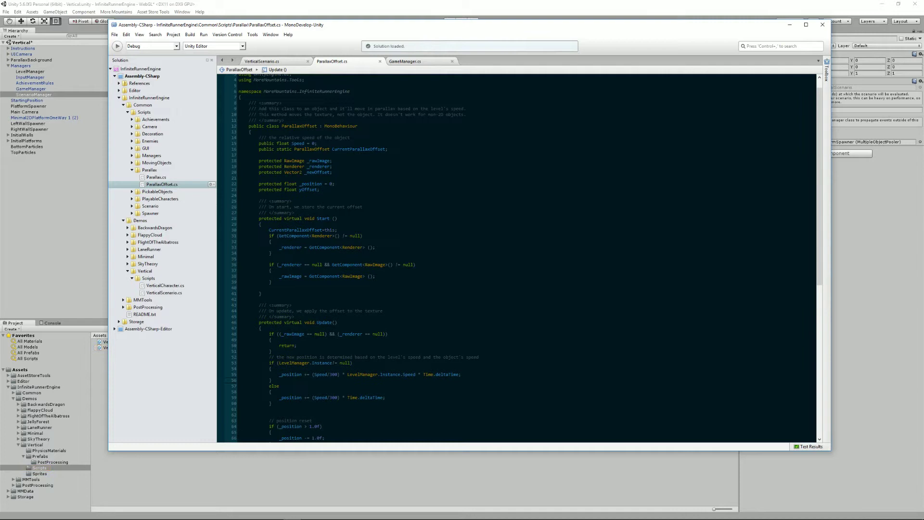
middle_click(394, 63)
middle_click(346, 63)
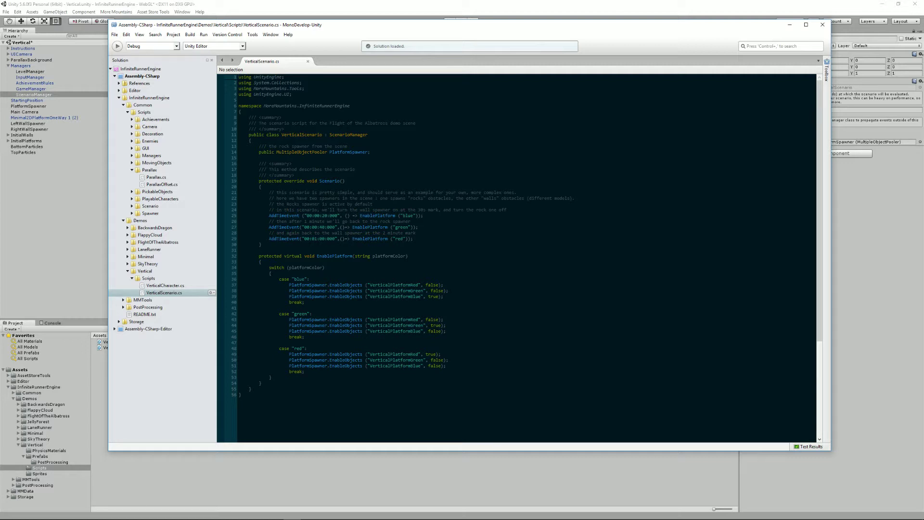
Examine the script's timed platform color events and the EnableObjects call for VerticalPlatformRed in the blue case.
left_click(322, 215)
double_click(346, 285)
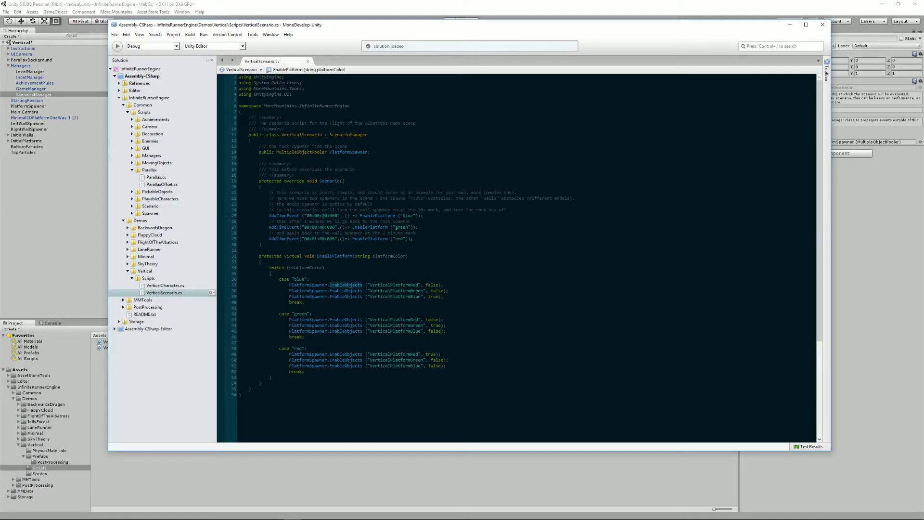
double_click(381, 285)
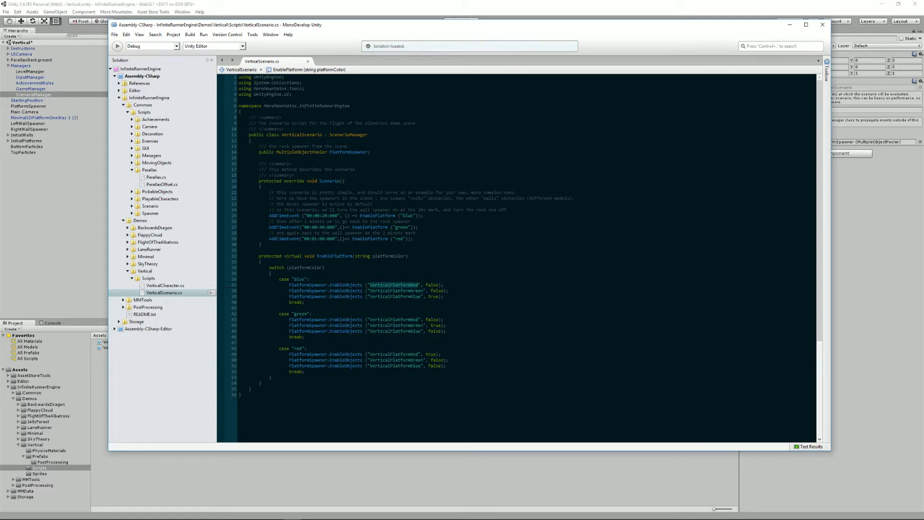
left_click(366, 285)
Return to Unity and switch PlatformSpawner's VerticalPlatformGreen and VerticalPlatformBlue pools to Enabled and back to disabled.
key("alt+Tab")
left_click(429, 128)
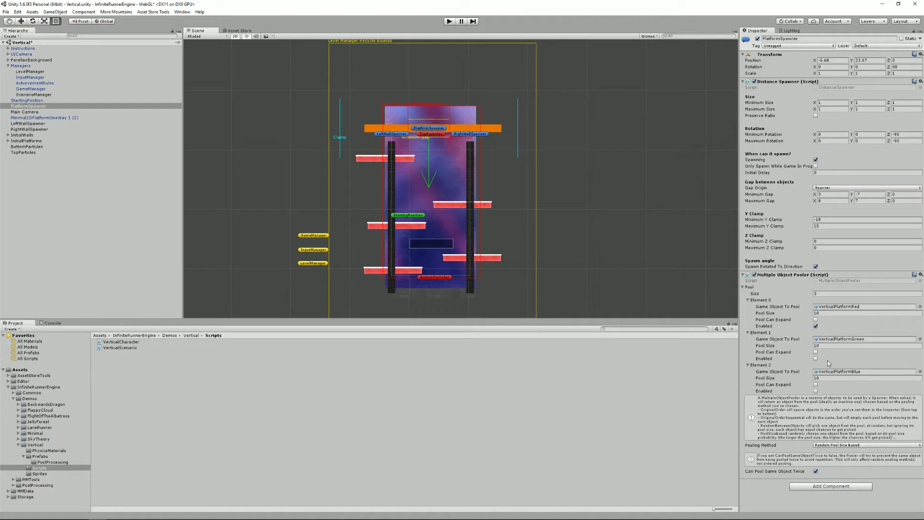
left_click(816, 358)
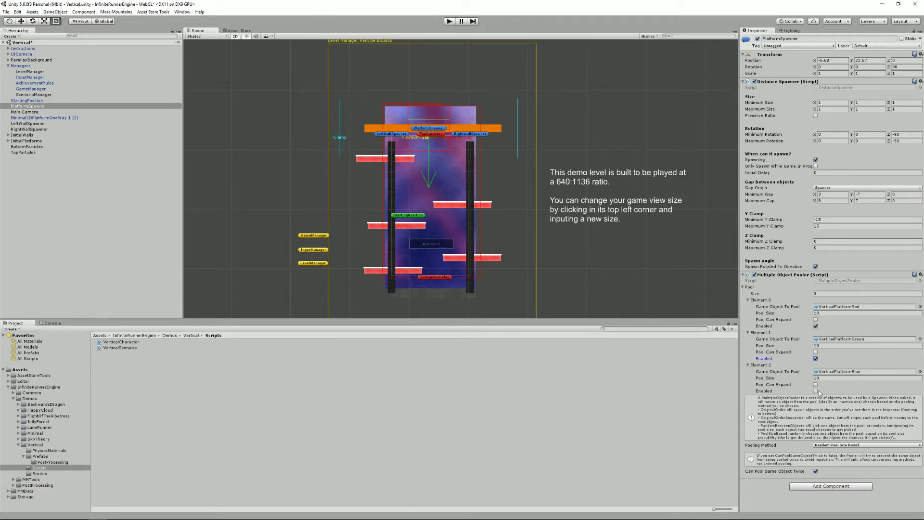
left_click(815, 390)
left_click(816, 391)
left_click(815, 359)
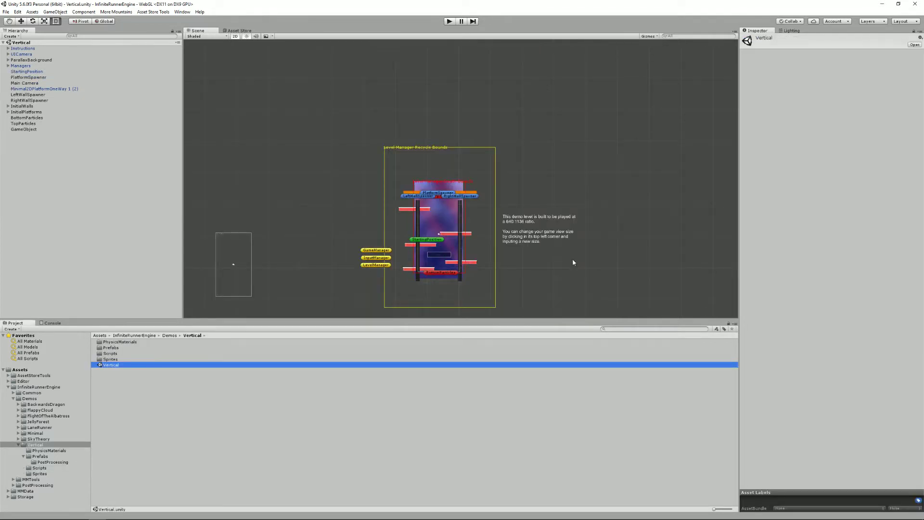
Open the Sandbox scene from the Minimal demos and deactivate its MultipleObjectPoolerComparison object.
left_click(35, 433)
double_click(116, 388)
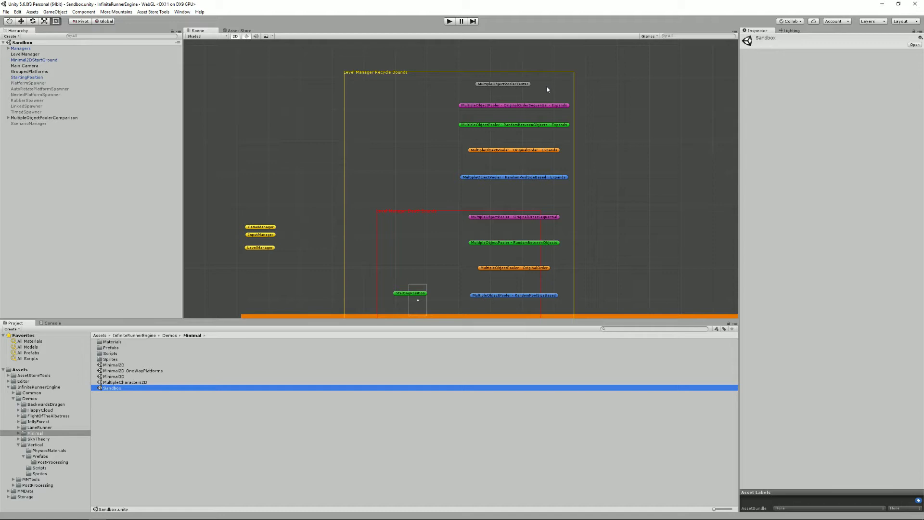
left_click(44, 117)
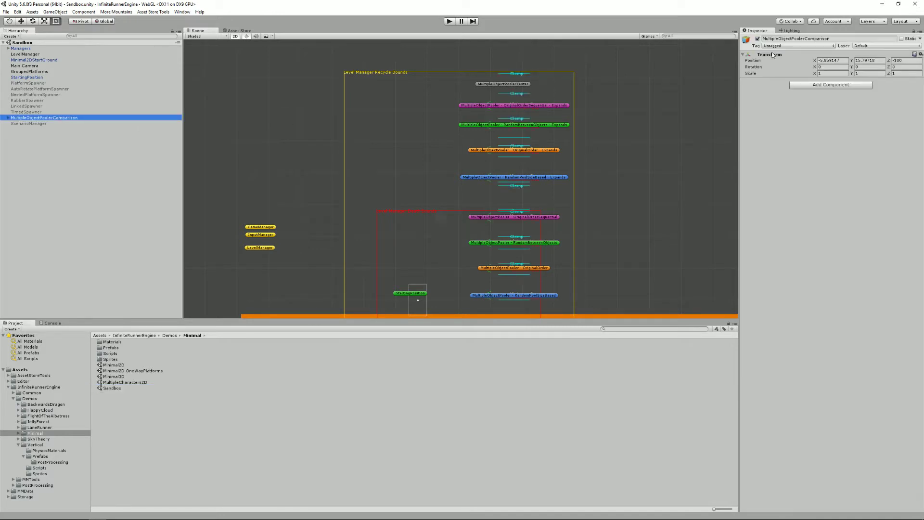
left_click(757, 39)
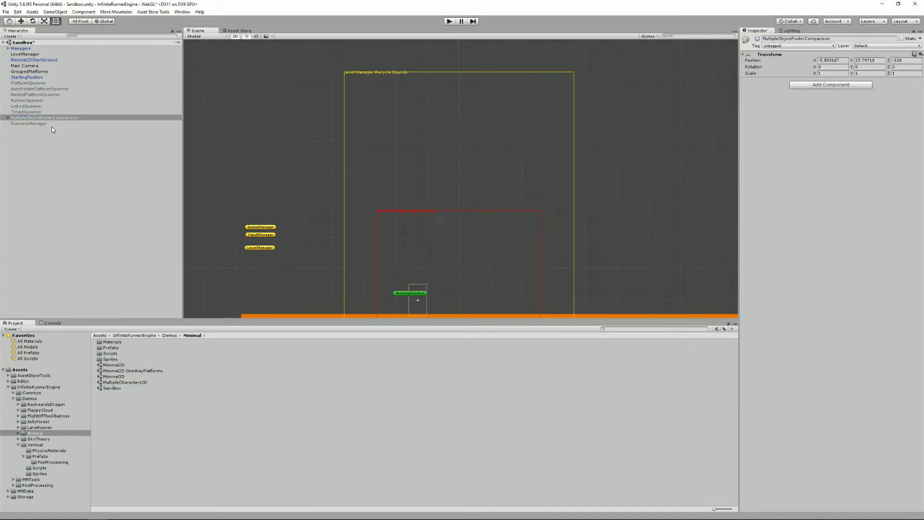
Test-run the Sandbox scene with TimedSpawner active to watch its platforms spawn, and deactivate the spawner once the run is stopped.
left_click(34, 110)
left_click(757, 38)
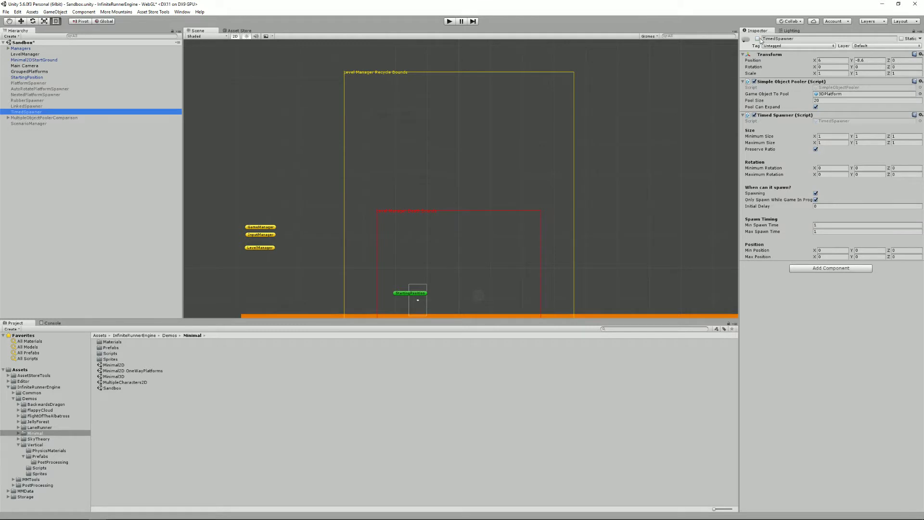
left_click(451, 23)
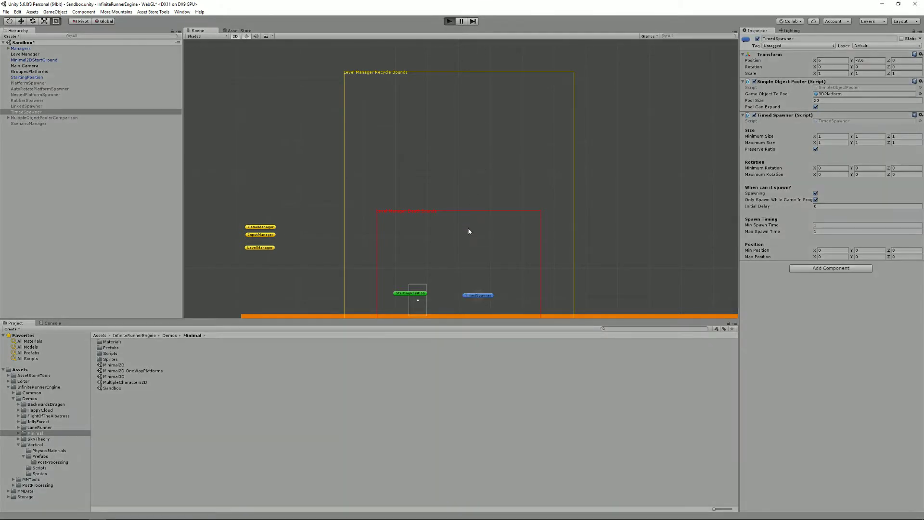
scroll(472, 255, "up", 2)
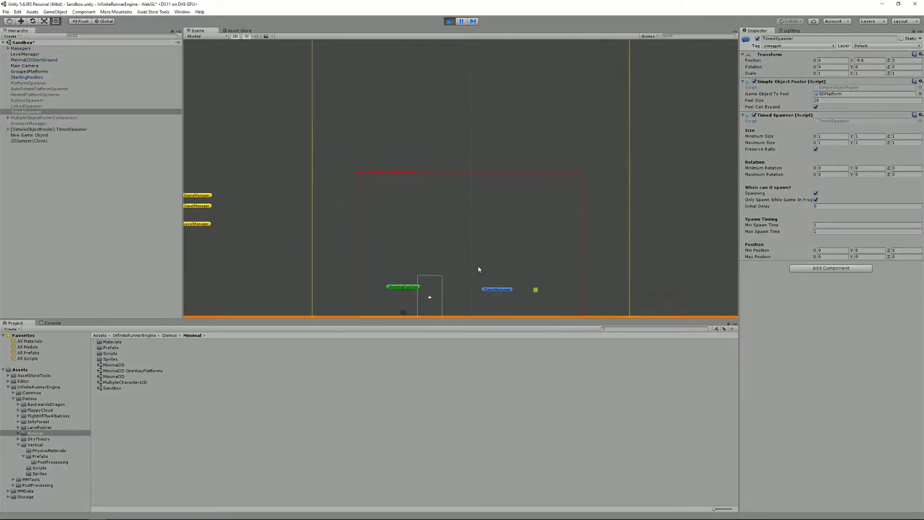
scroll(479, 270, "up", 2)
middle_click_drag(521, 256, 464, 200)
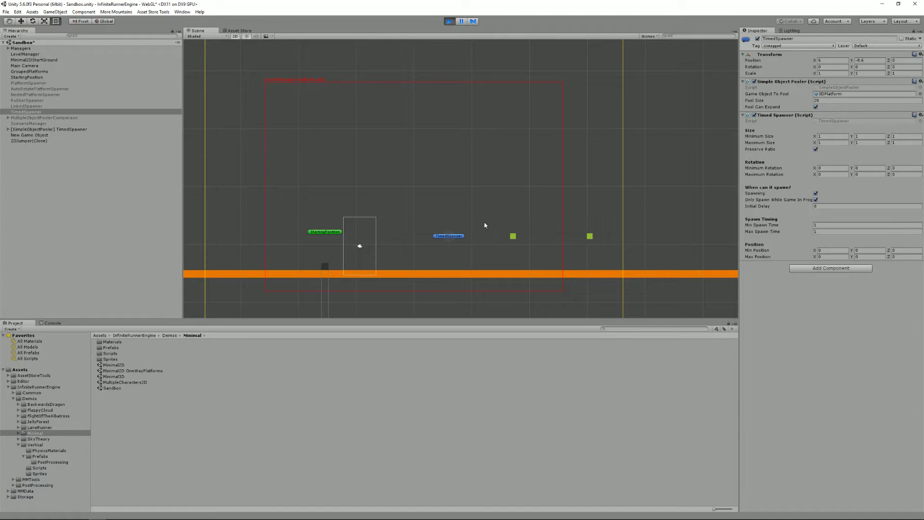
left_click(449, 22)
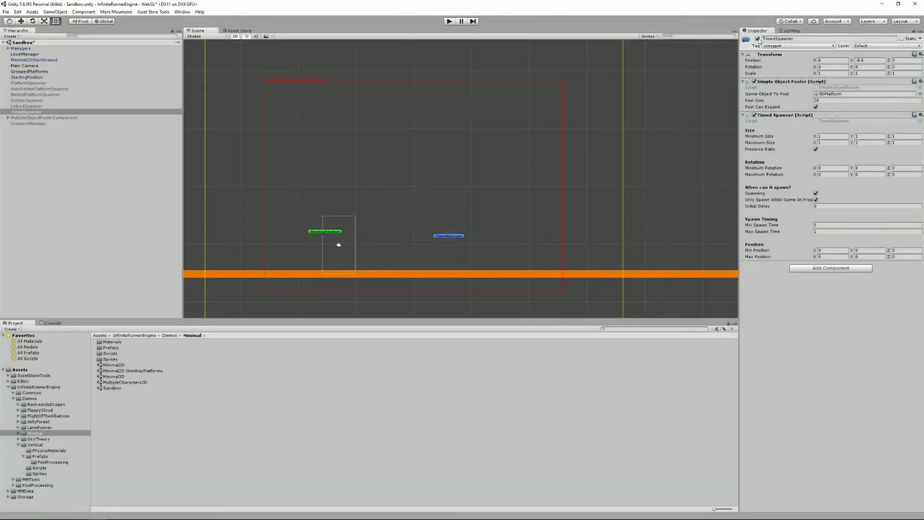
left_click(758, 39)
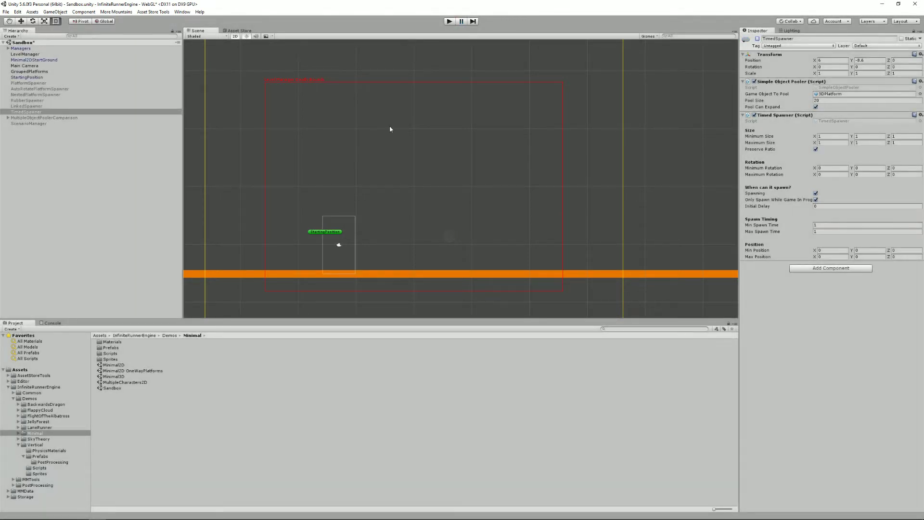
Test-run the Sandbox scene with RubberSpawner active to watch its bouncing blocks, and deactivate that spawner once the run is stopped.
left_click(39, 101)
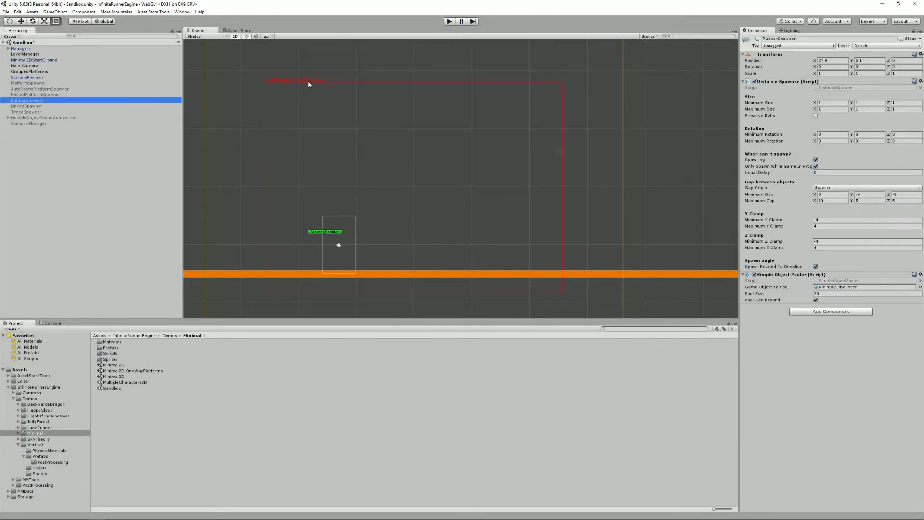
left_click(758, 39)
left_click(449, 21)
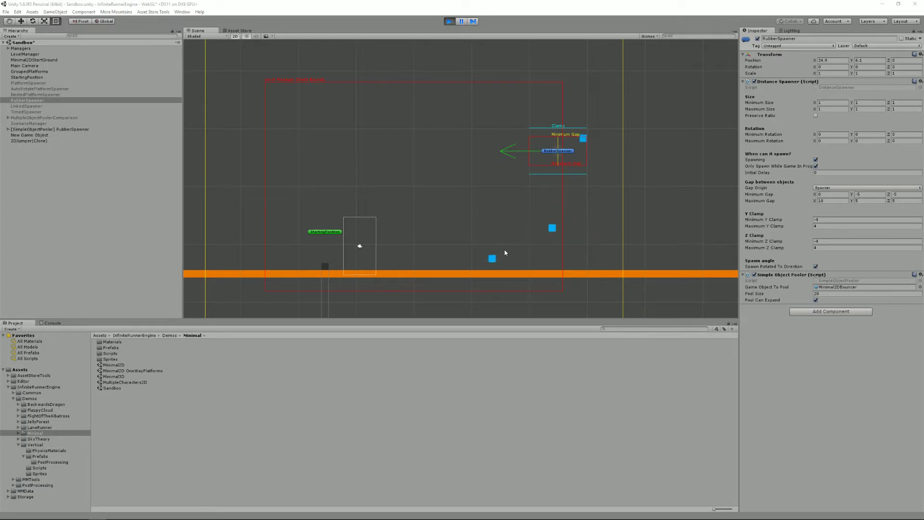
left_click(448, 21)
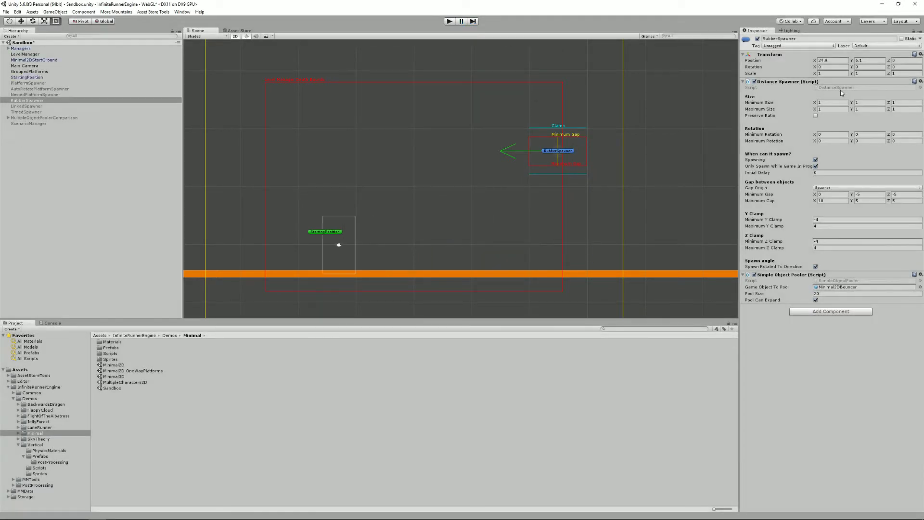
left_click(757, 39)
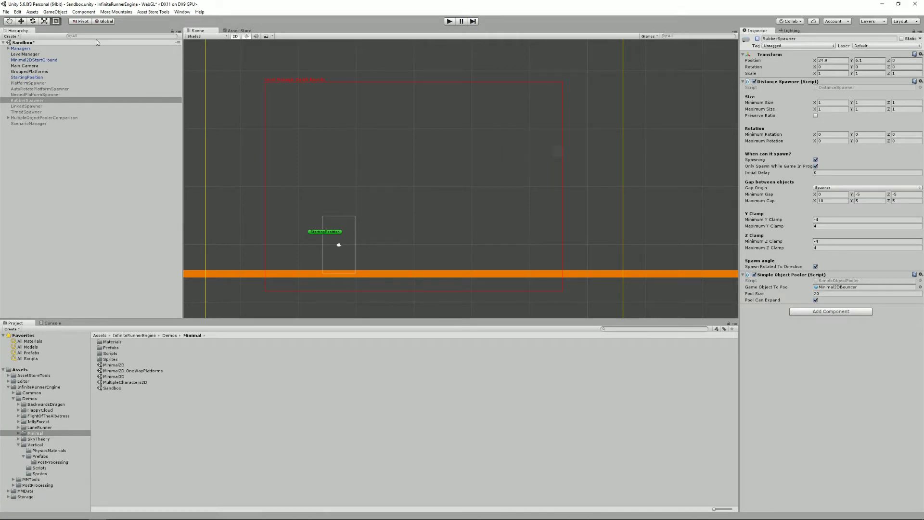
Test-run the Sandbox scene with NestedPlatformSpawner active to watch its nested platforms, and deactivate that spawner once the run is stopped.
left_click(45, 95)
left_click(758, 39)
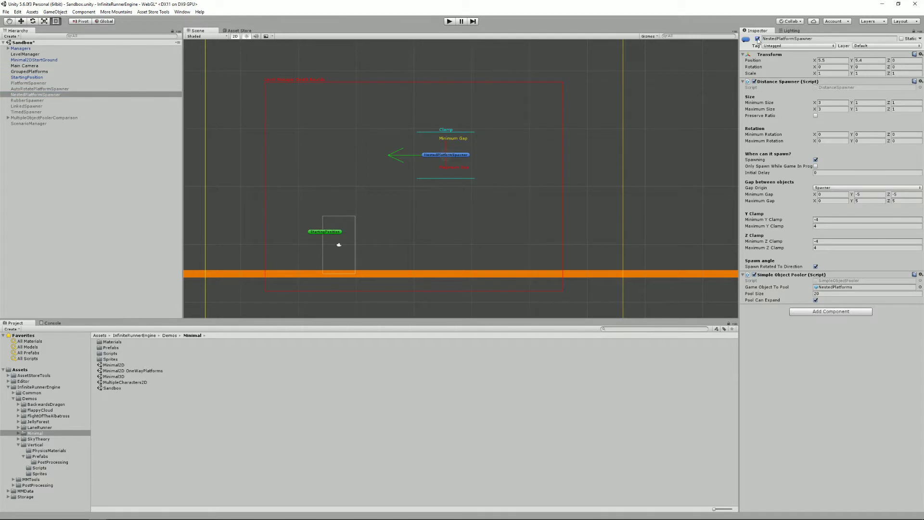
left_click(448, 22)
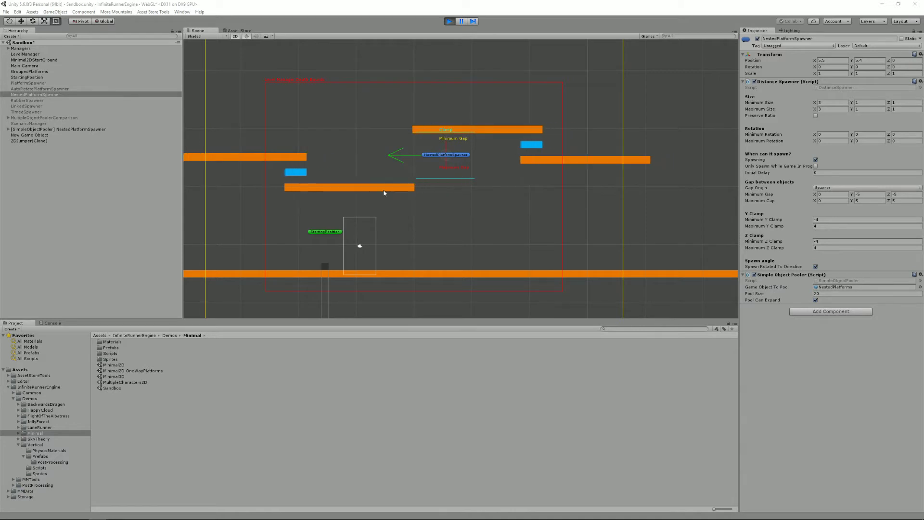
left_click(452, 21)
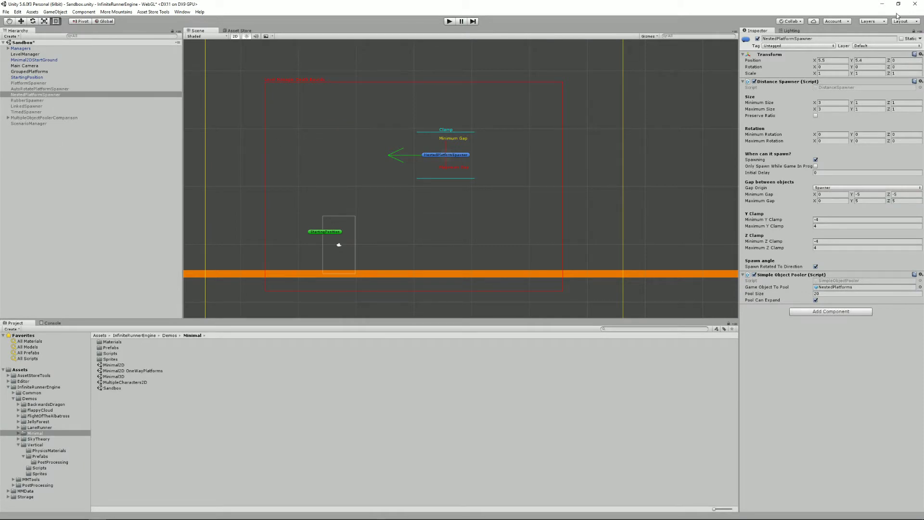
left_click(757, 39)
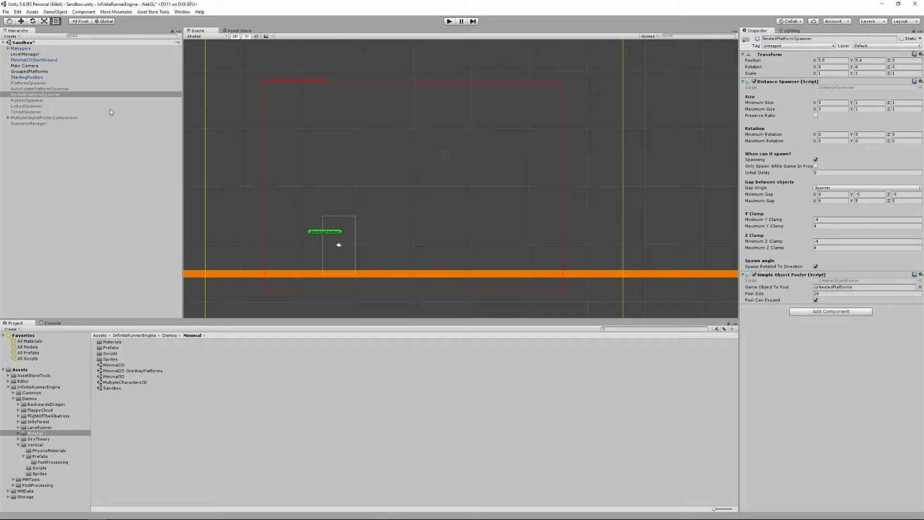
Activate the MultipleObjectPoolerComparison object and run the Sandbox scene to watch all of its pooler rows spawn.
left_click(51, 118)
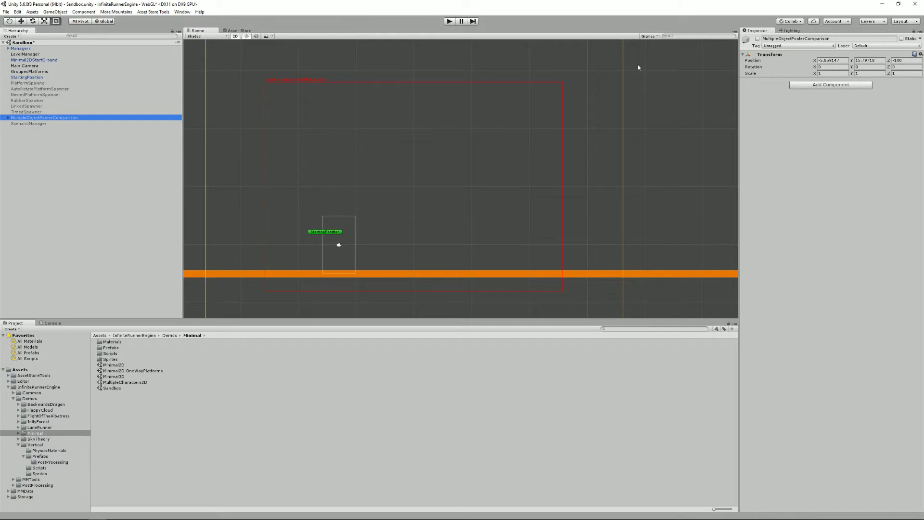
left_click(757, 39)
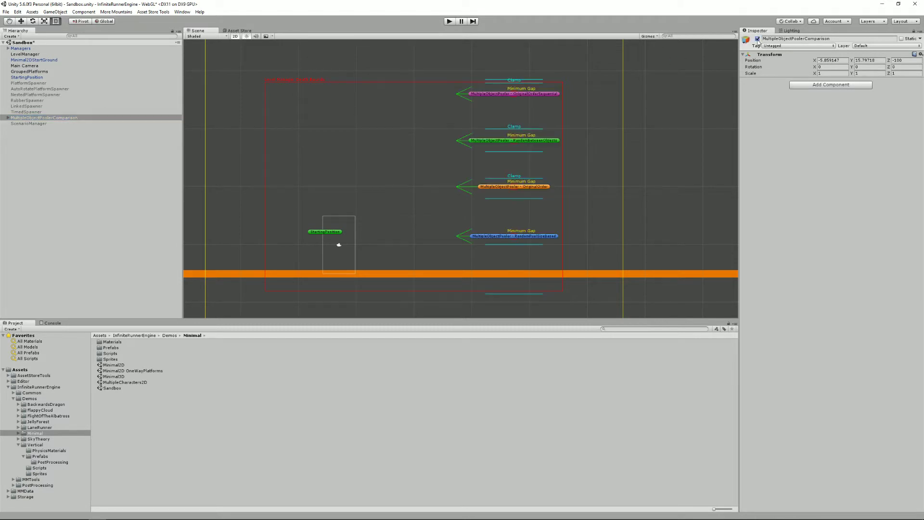
left_click(449, 22)
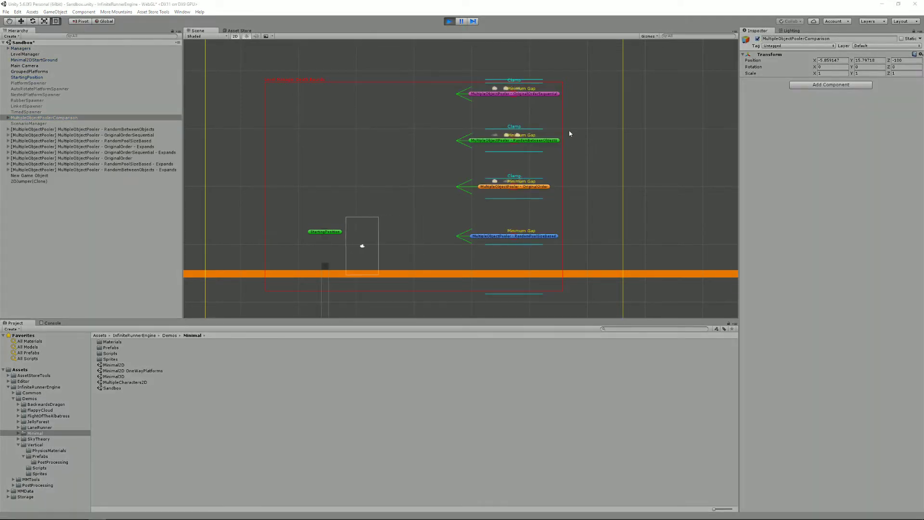
scroll(569, 133, "down", 6)
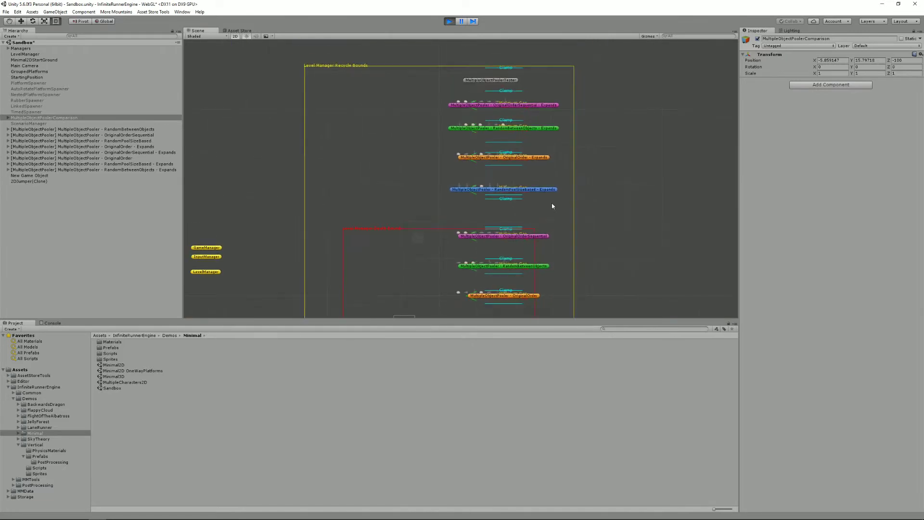
scroll(553, 206, "down", 2)
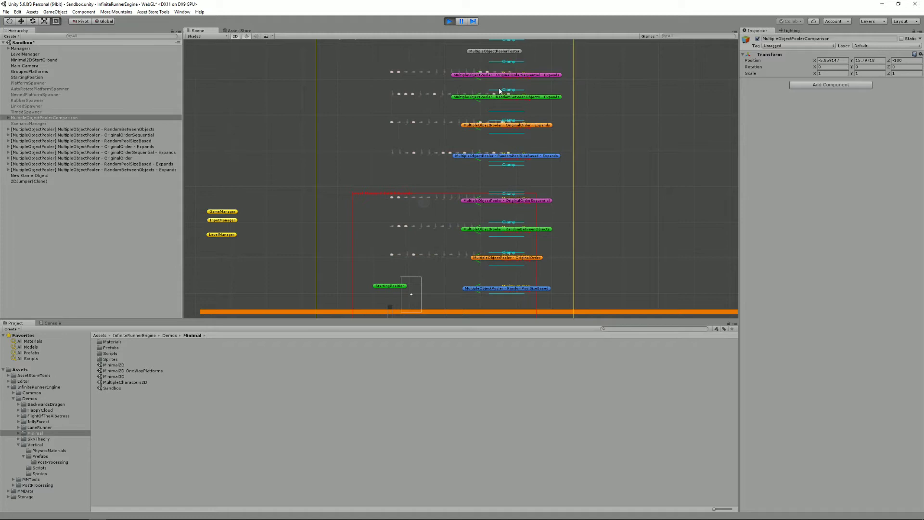
Inspect the OriginalOrderSequential - Expands pooler's settings and compare the expanding spawn rows with the non-expanding ones, pausing the run.
left_click(513, 76)
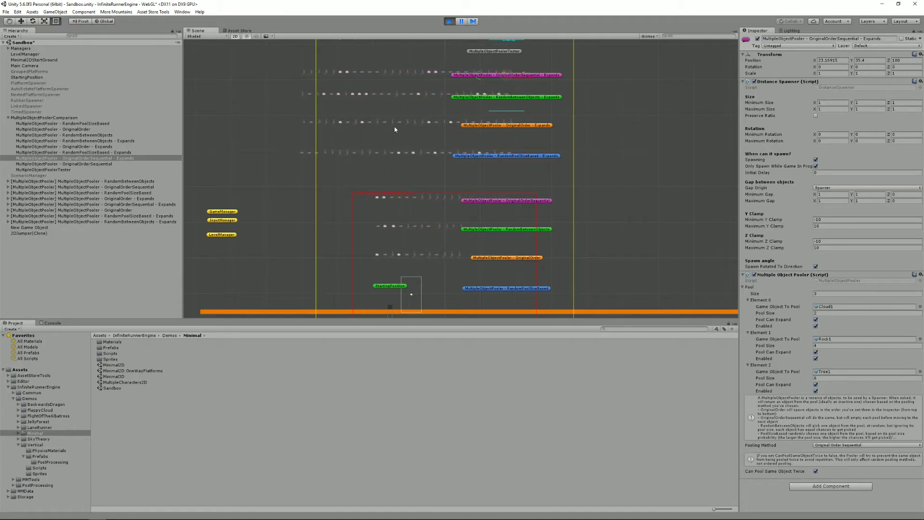
scroll(399, 130, "up", 5)
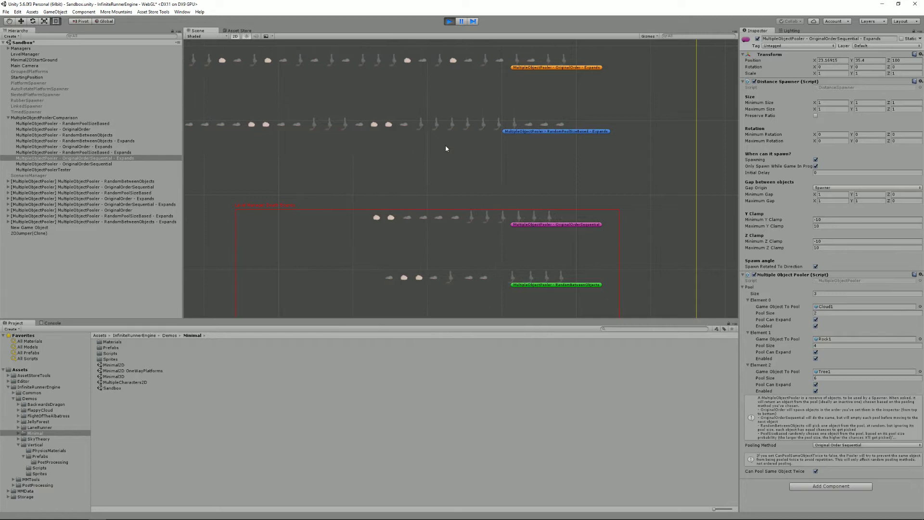
middle_click_drag(441, 155, 441, 223)
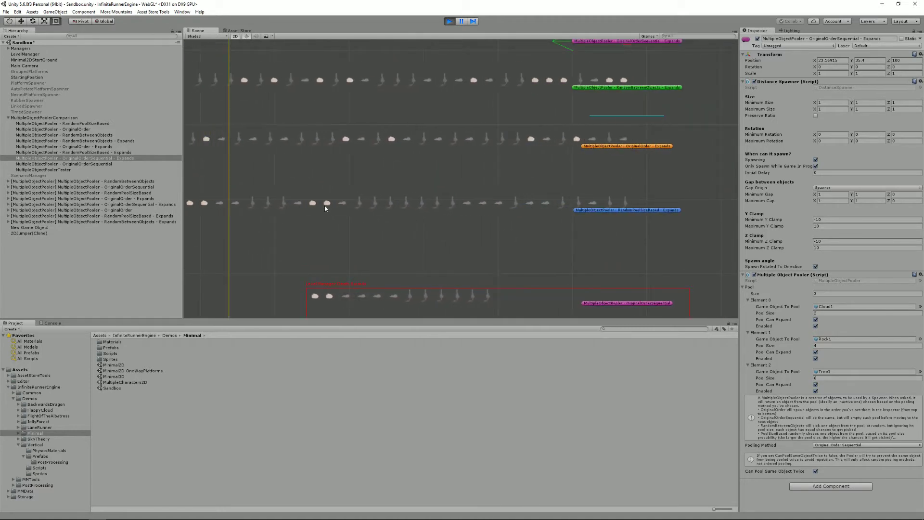
scroll(590, 249, "down", 2)
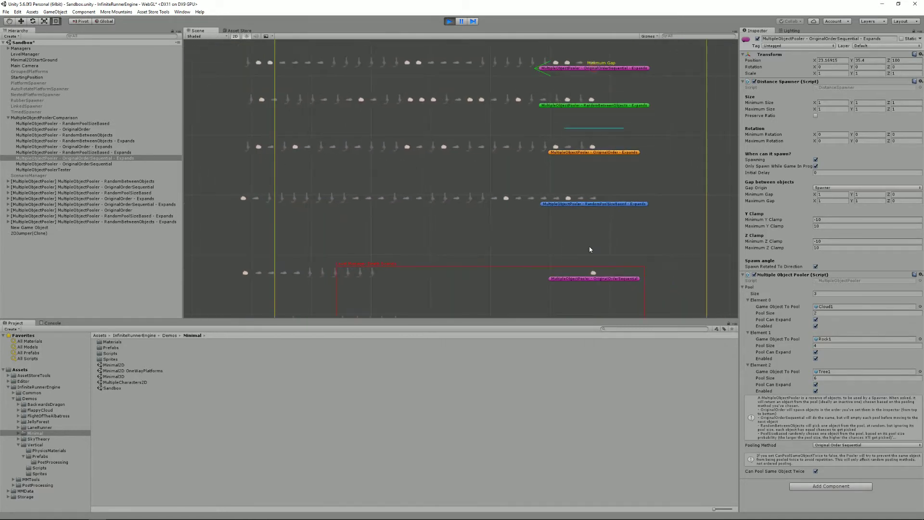
scroll(590, 250, "down", 1)
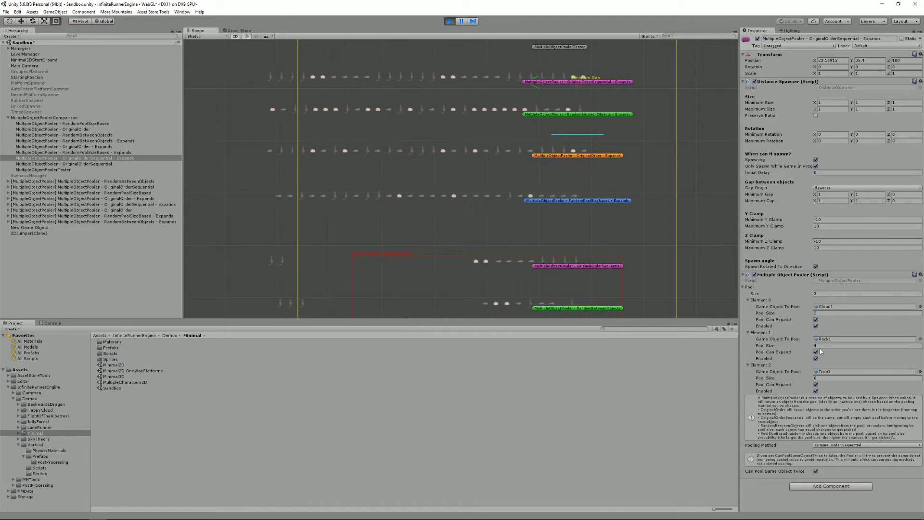
scroll(606, 250, "down", 1)
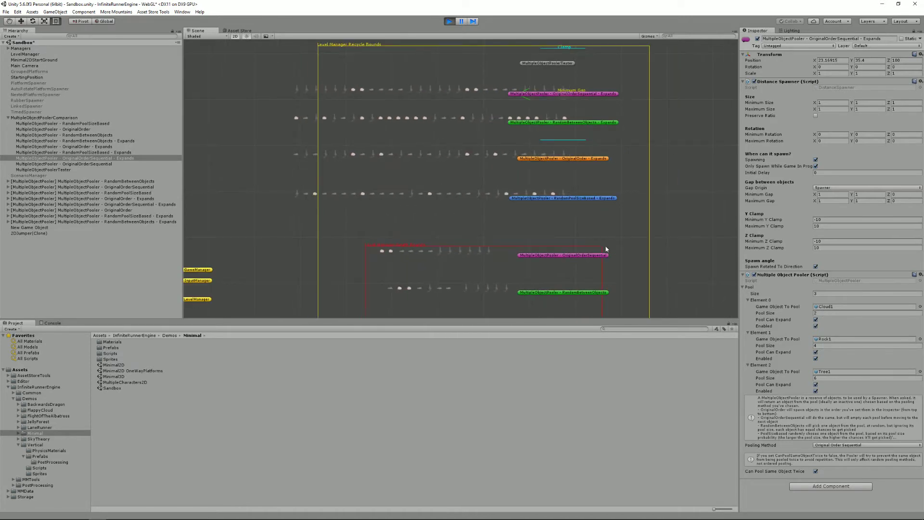
middle_click_drag(606, 249, 598, 151)
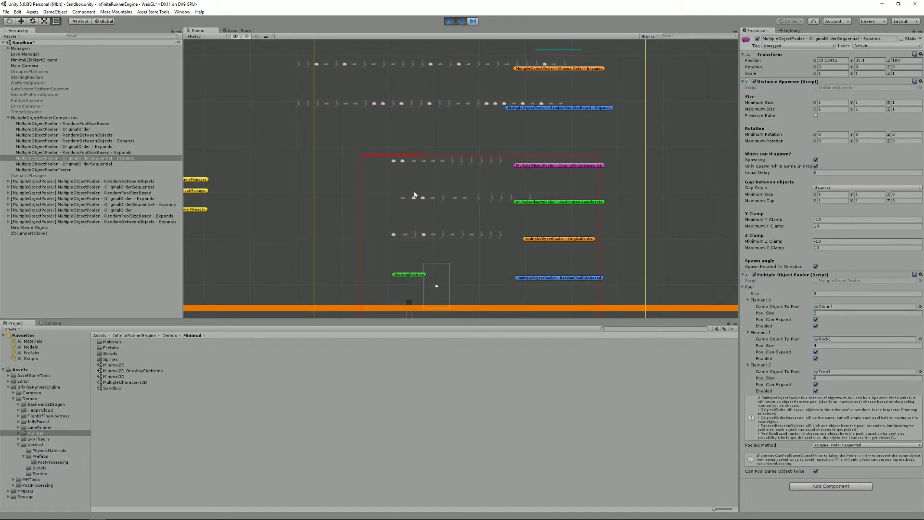
scroll(414, 194, "up", 5)
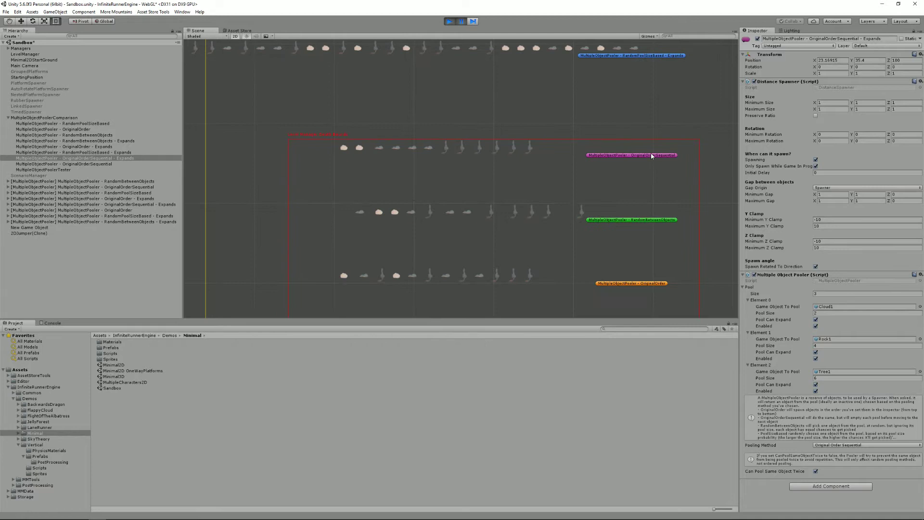
Examine the pool settings of the OriginalOrderSequential, OriginalOrder and OriginalOrder - Expands poolers against their spawned rows.
left_click(652, 156)
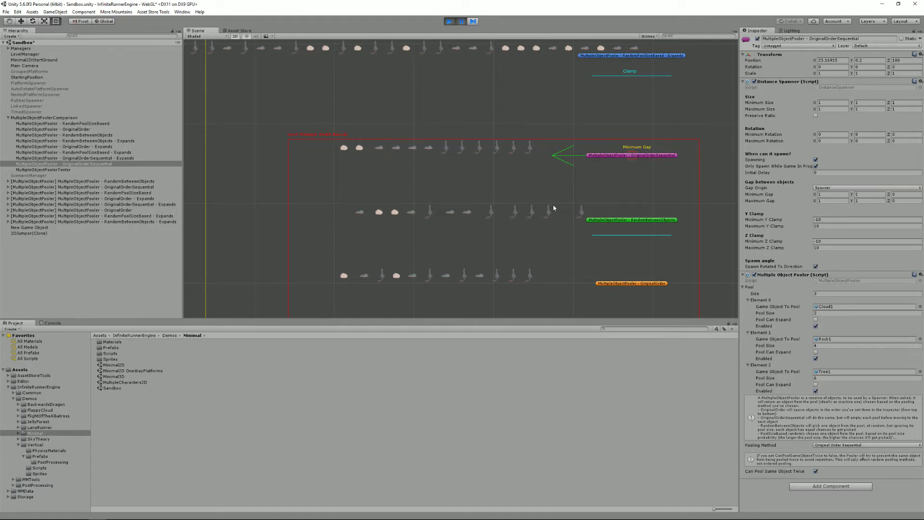
middle_click_drag(553, 208, 558, 178)
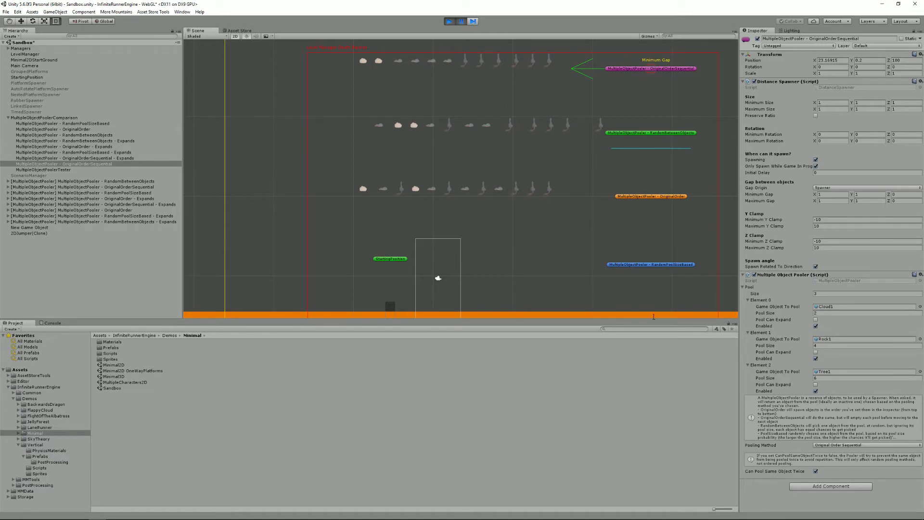
left_click(653, 197)
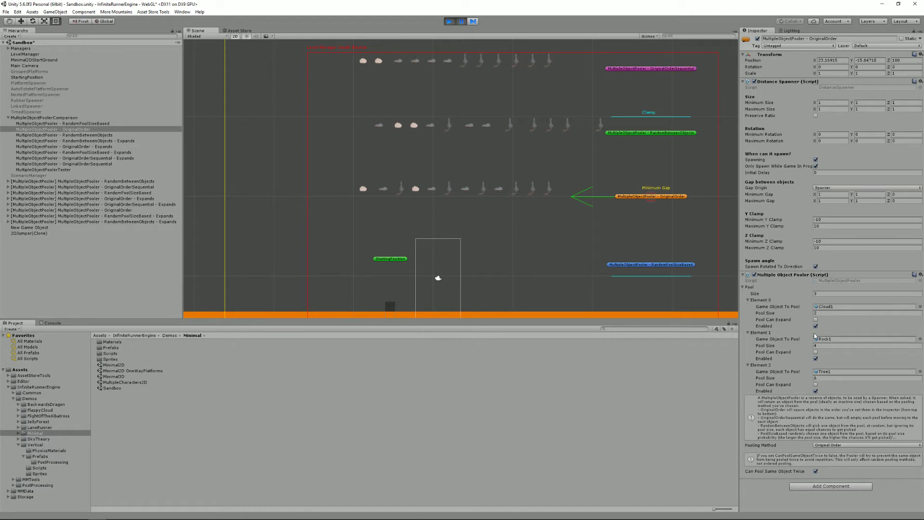
middle_click_drag(536, 140, 556, 225)
left_click(599, 170)
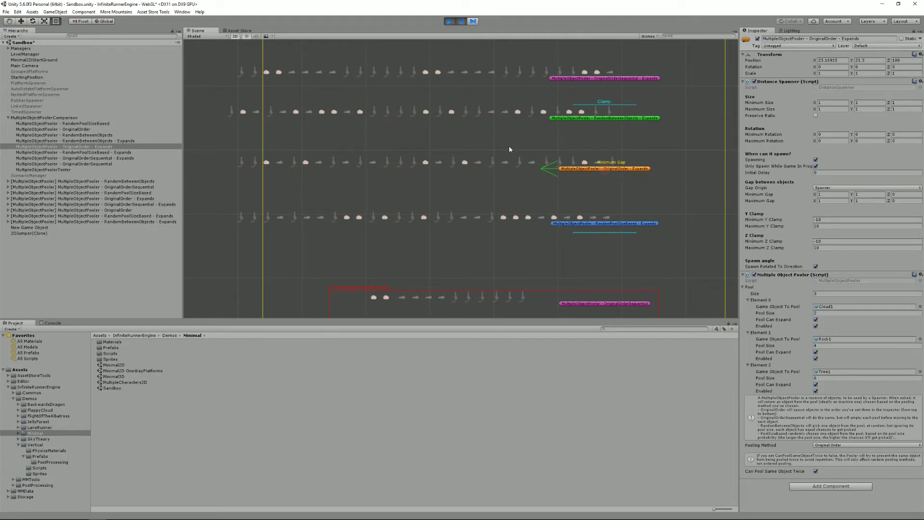
scroll(509, 145, "down", 4)
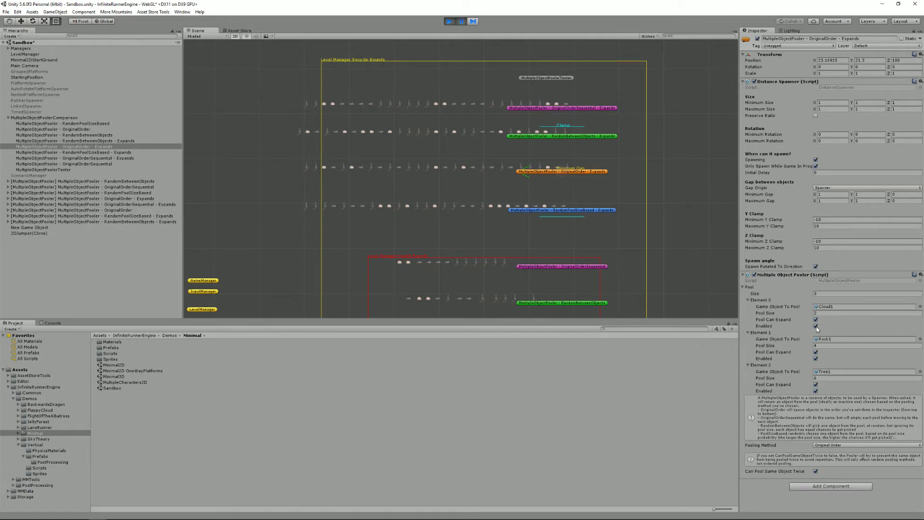
Resume the run and disable the clouds through MultipleObjectPoolerTester, watching how every pooler row responds.
left_click(545, 77)
scroll(548, 90, "right", 5)
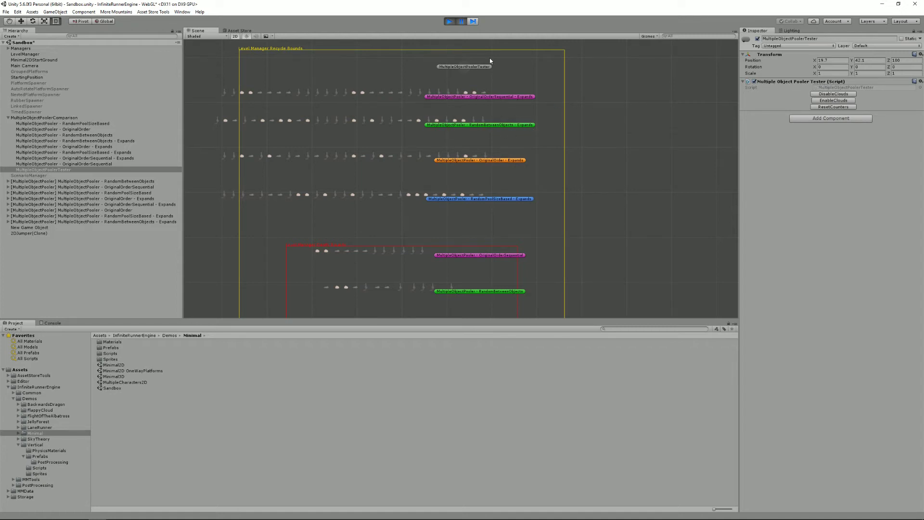
left_click(461, 21)
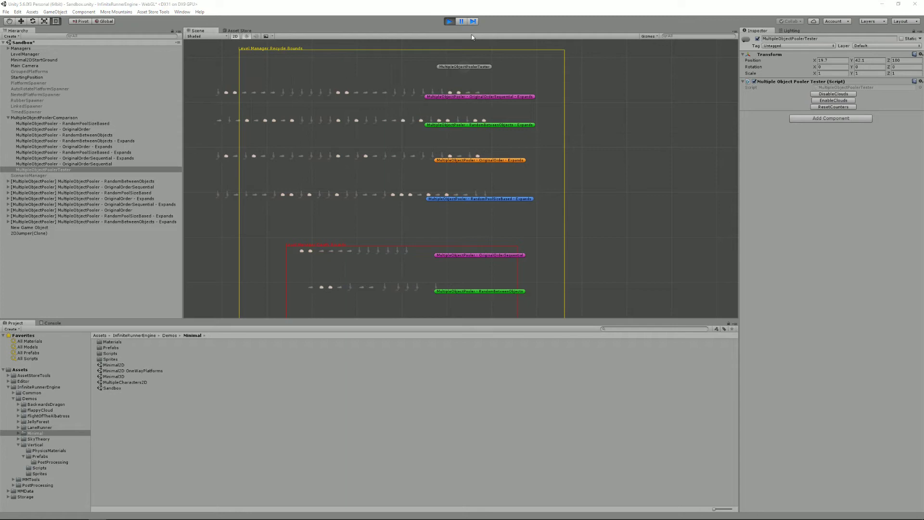
left_click(828, 94)
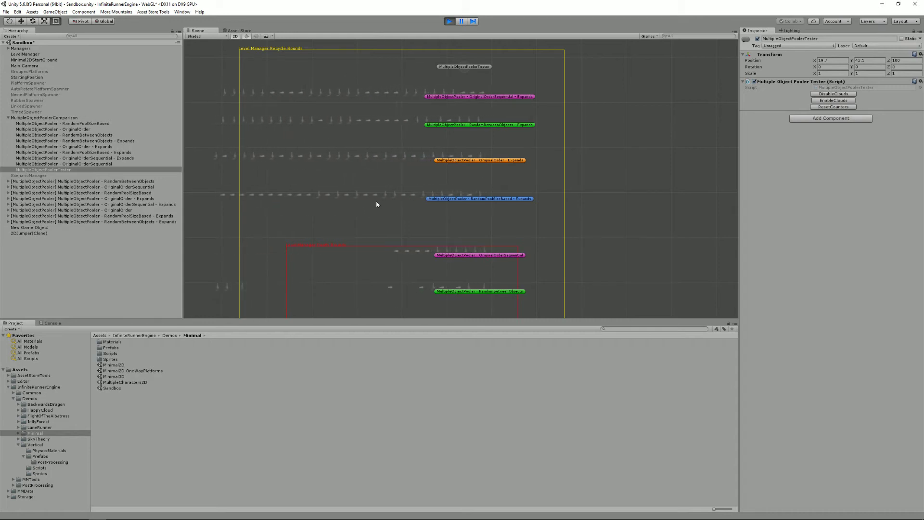
middle_click_drag(456, 209, 504, 138)
scroll(505, 104, "down", 2)
middle_click_drag(505, 104, 509, 139)
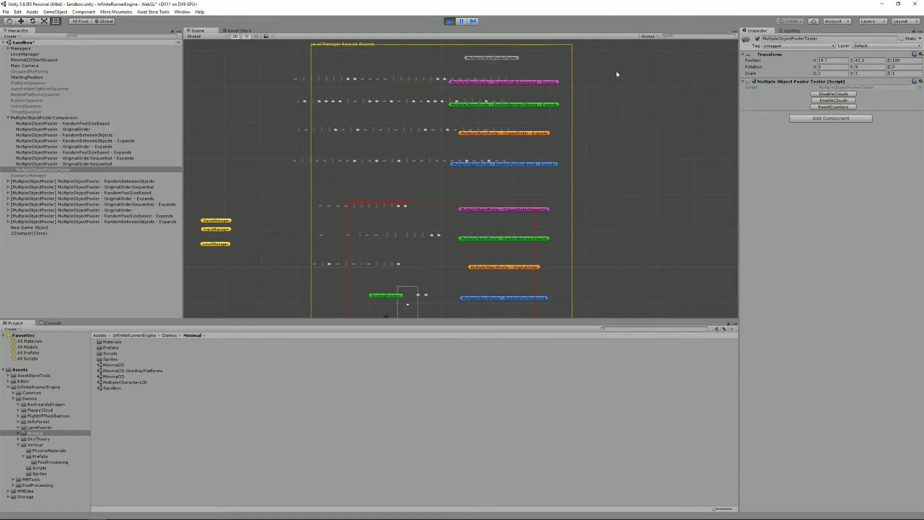
Stop the run, deactivate the MultipleObjectPoolerComparison object and collapse its children.
left_click(449, 21)
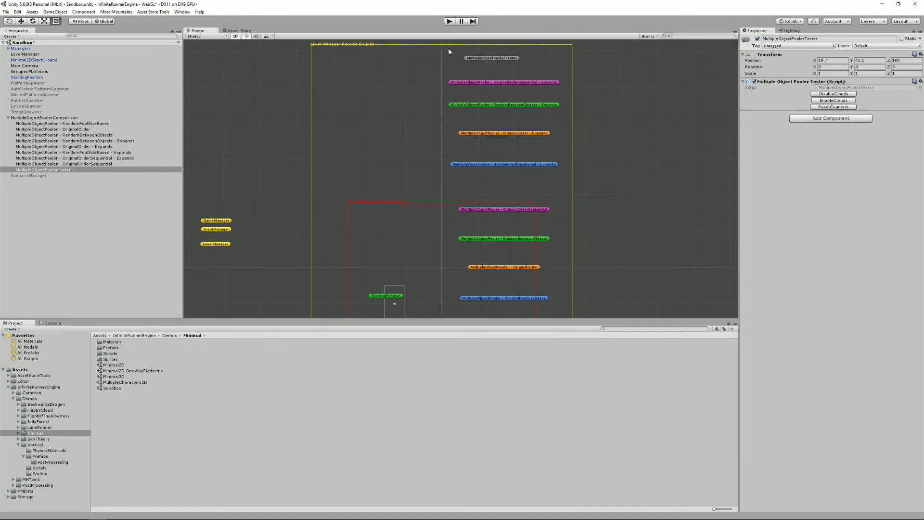
left_click(62, 118)
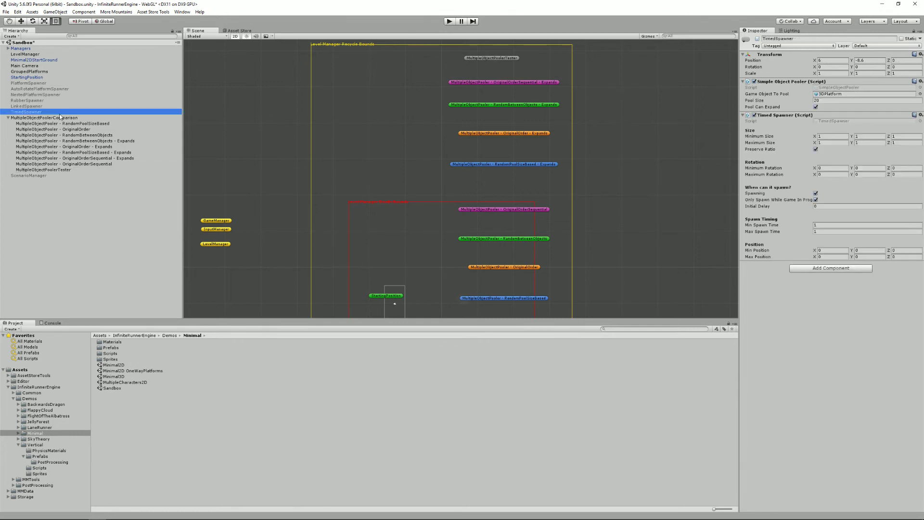
left_click(758, 38)
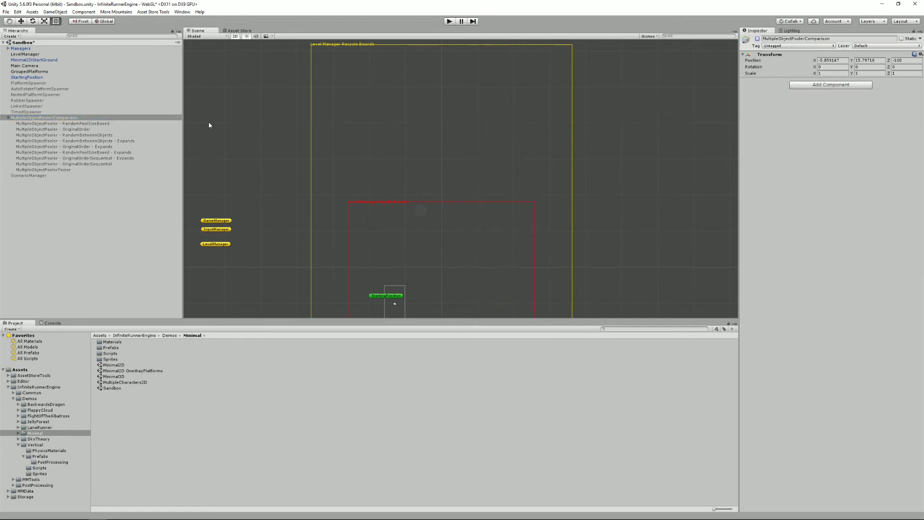
left_click(9, 118)
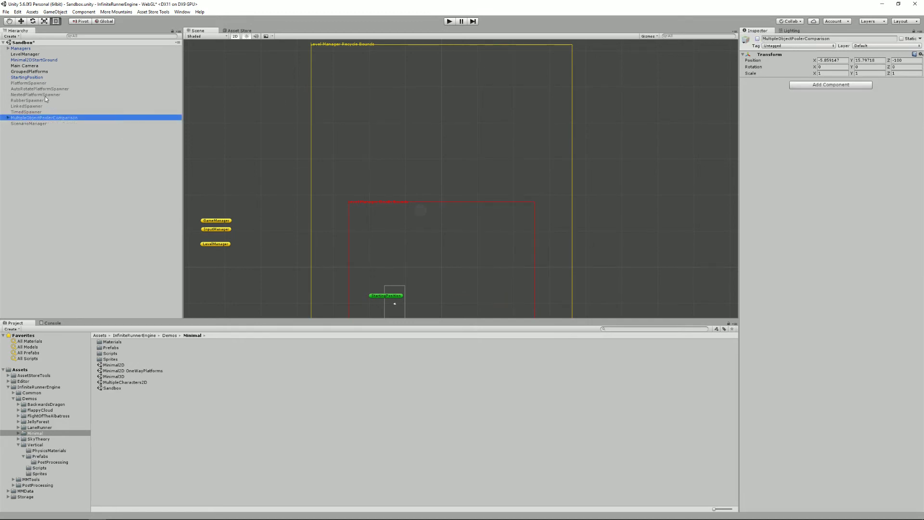
Activate PlatformSpawner and AutoRotatePlatformSpawner and run the Sandbox scene to watch both spawn platforms together.
left_click(29, 83)
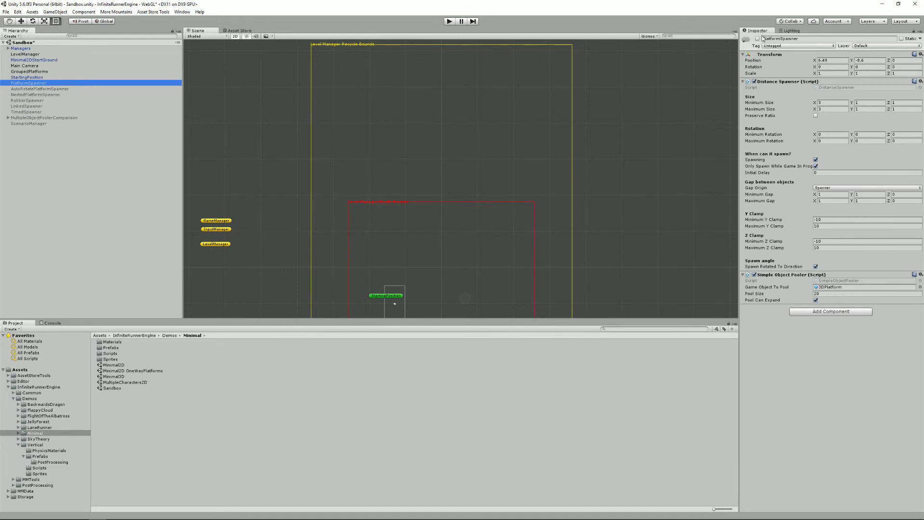
left_click(758, 39)
left_click(39, 89)
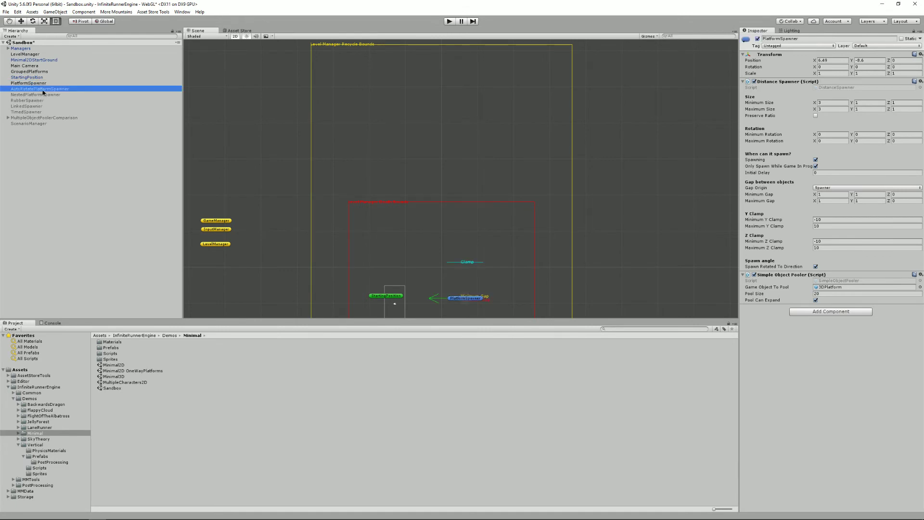
left_click(757, 38)
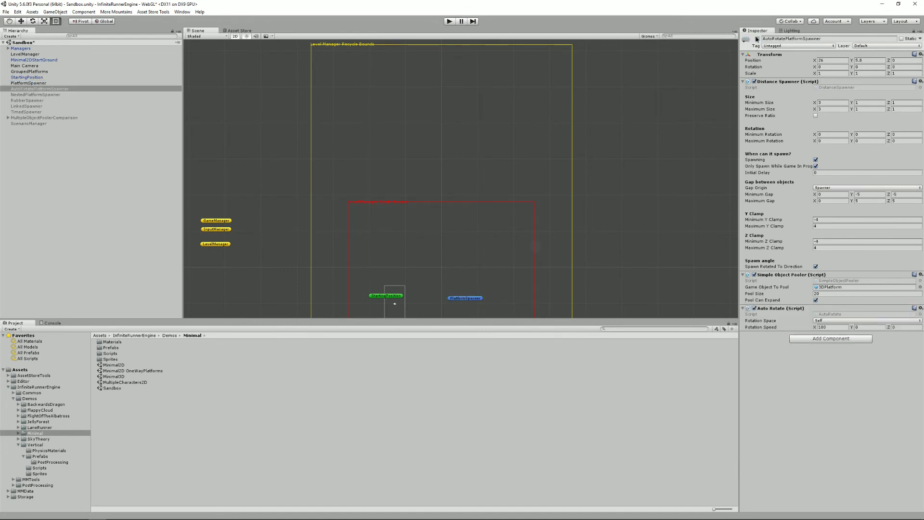
left_click(448, 22)
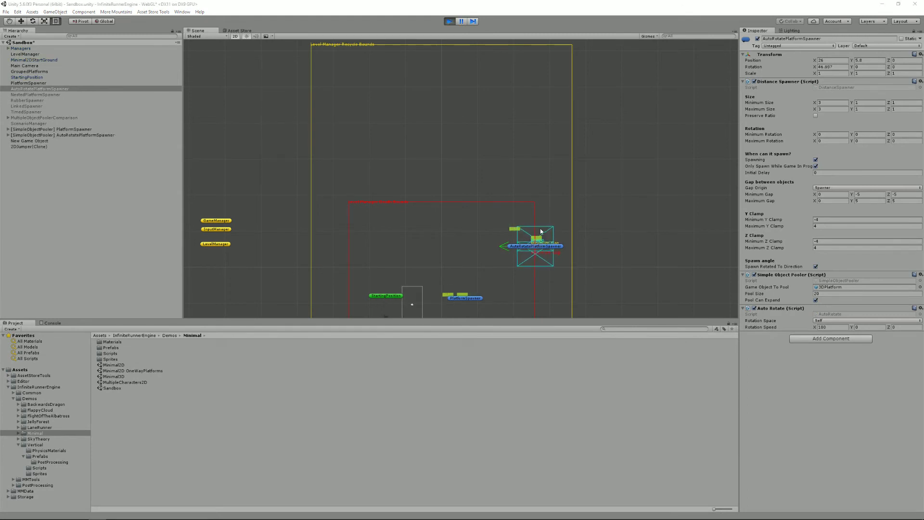
left_click_drag(561, 224, 609, 164)
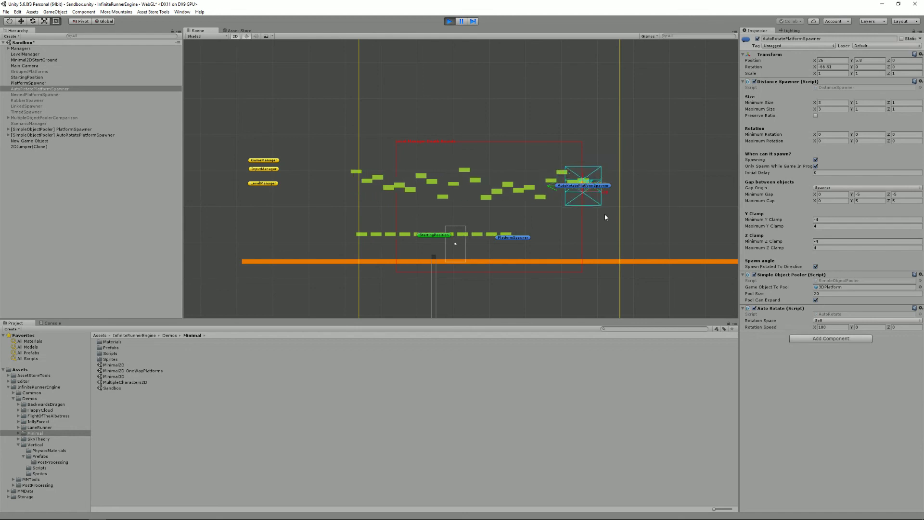
Look into the Minimal demo's Prefabs folder and return to the Minimal folder while the scene keeps running.
double_click(111, 347)
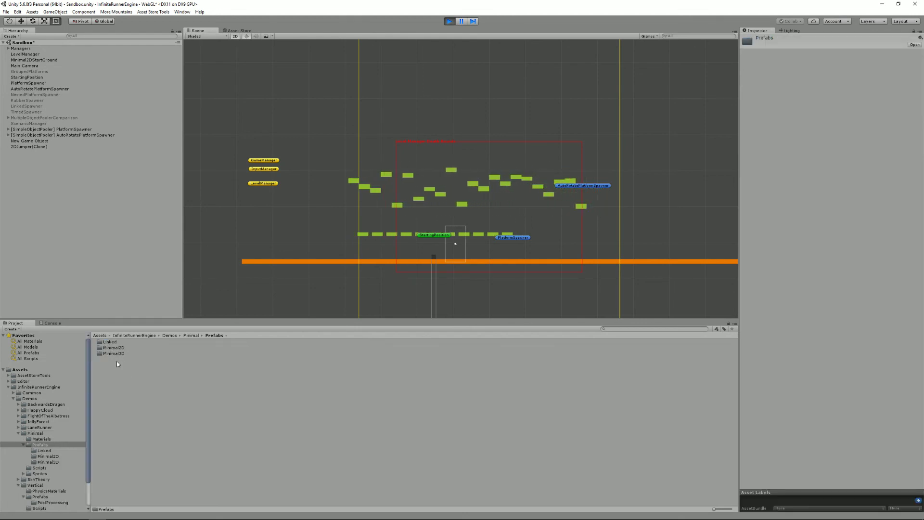
left_click(23, 445)
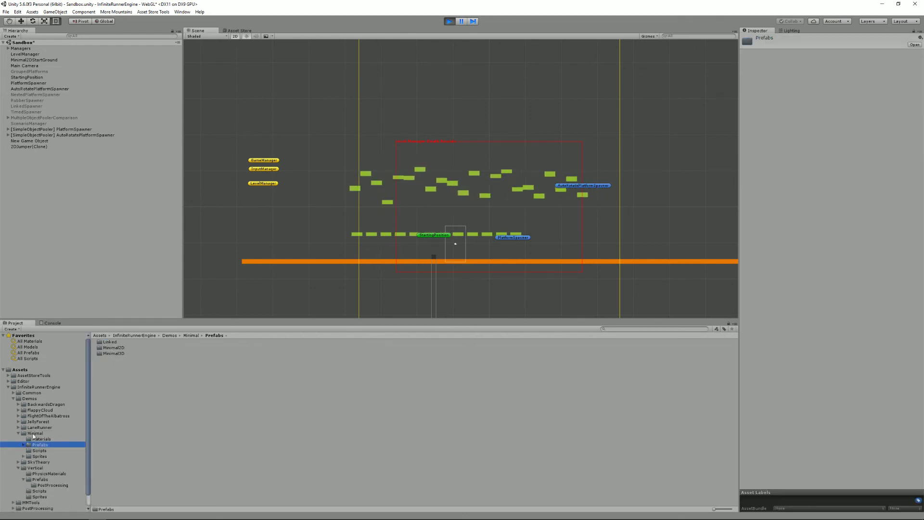
left_click(33, 433)
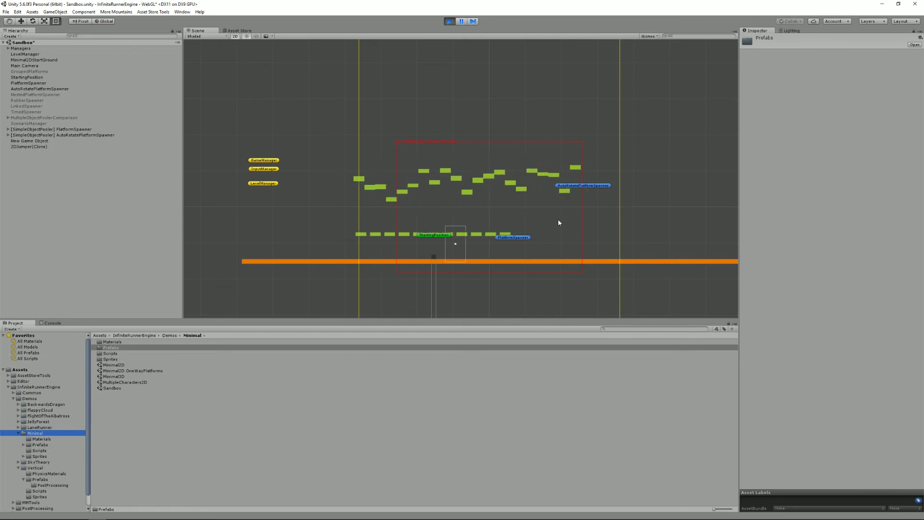
scroll(554, 217, "down", 2)
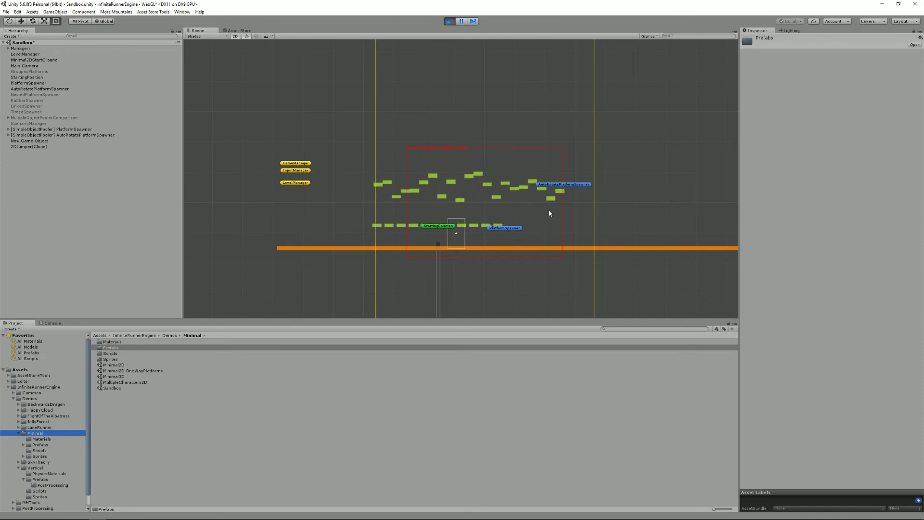